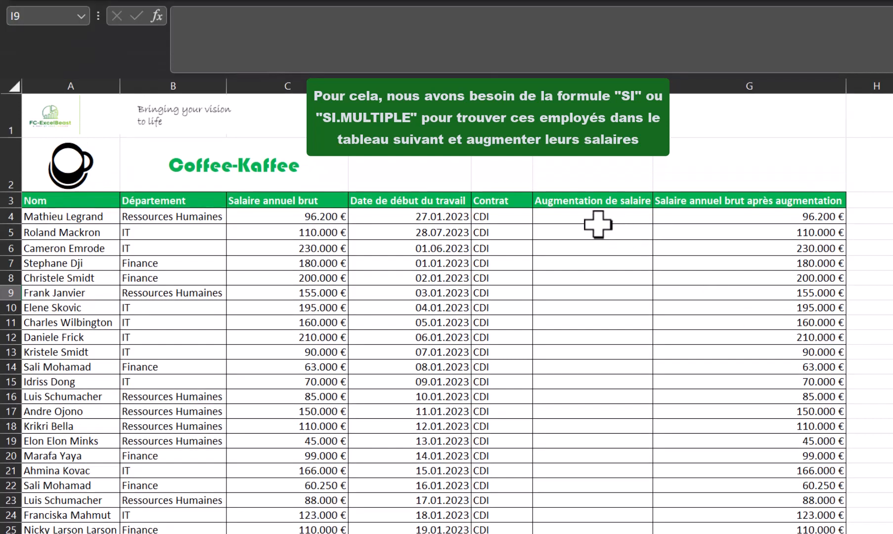
Begin an SI formula in cell F4 with the logical test A4=$I$4, keeping I4 as an absolute reference
click(598, 222)
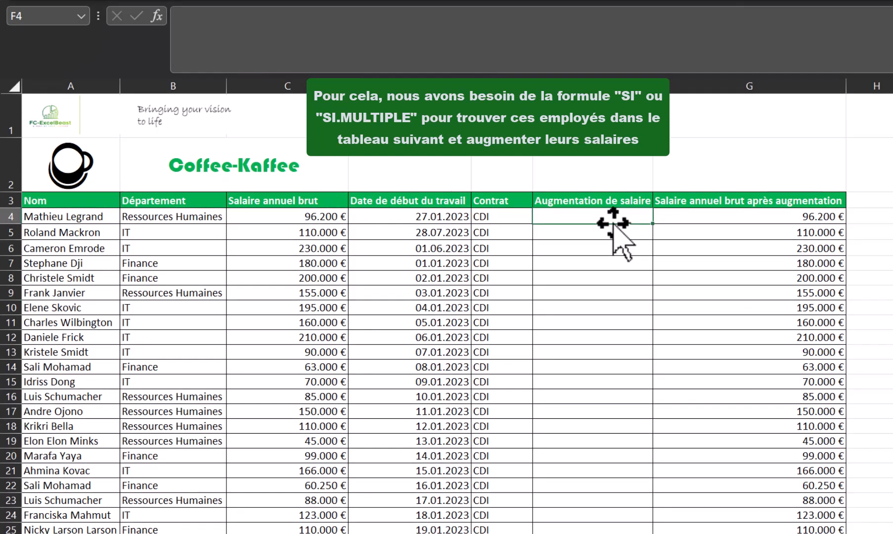
click(193, 34)
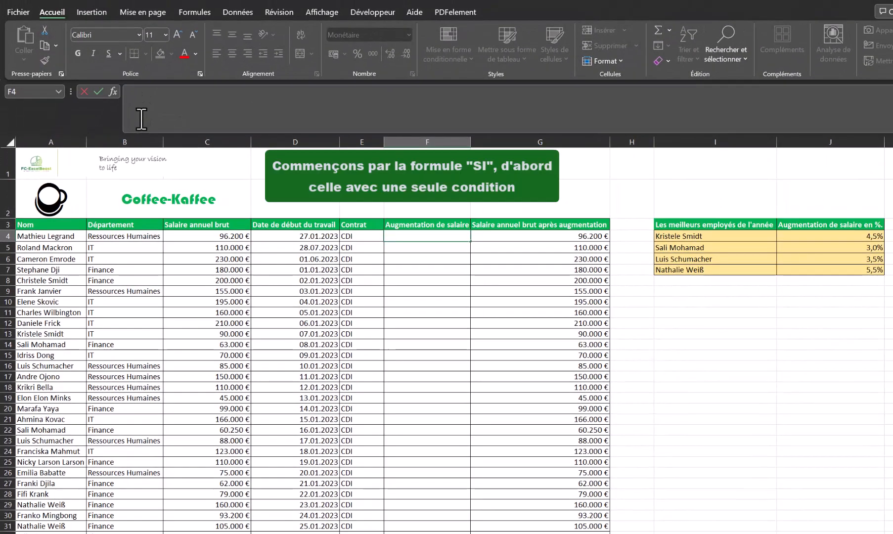
text(=)
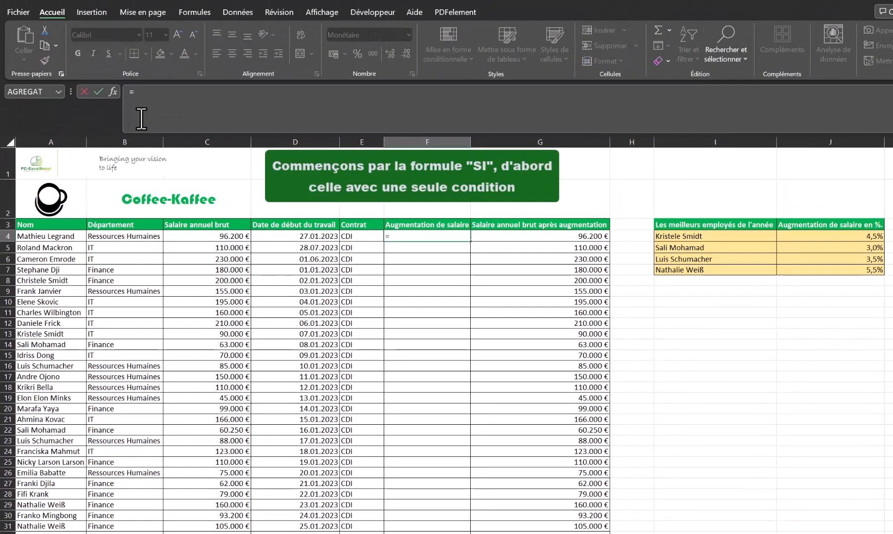
text(SI)
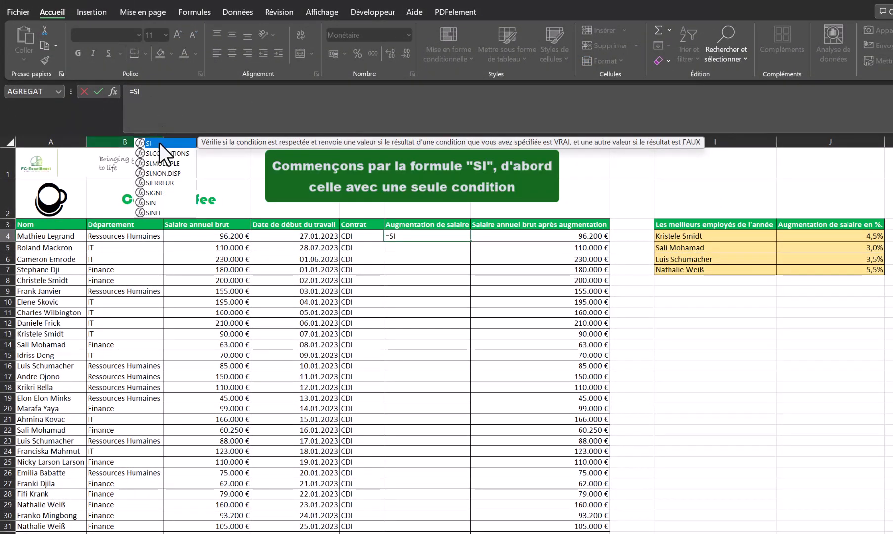
text(()
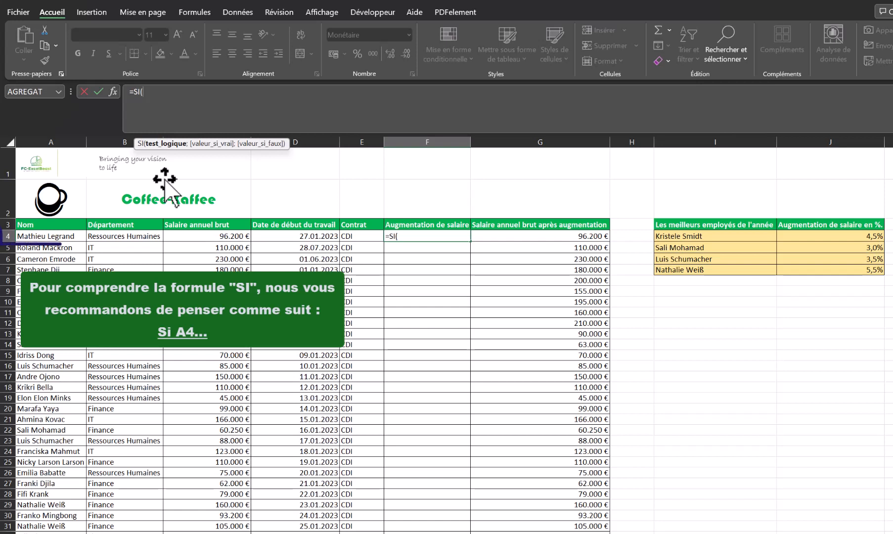
click(56, 239)
text(=)
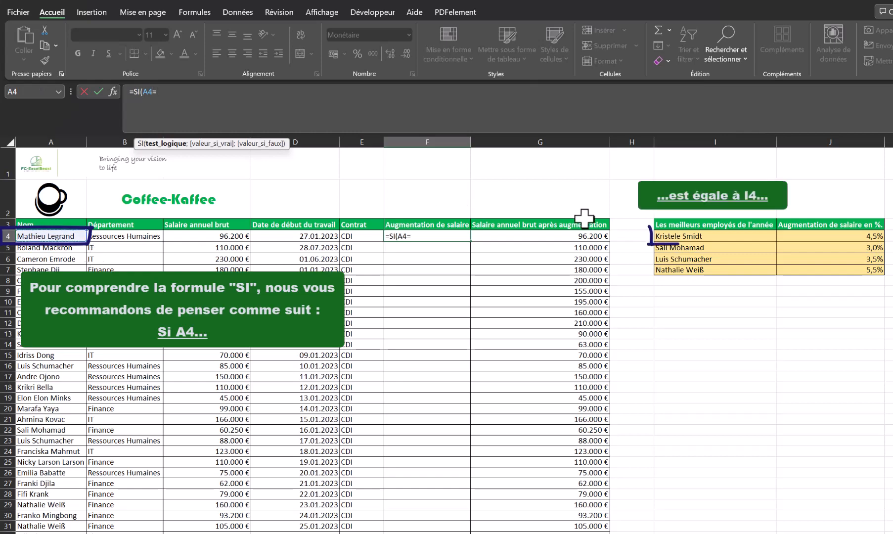
click(687, 236)
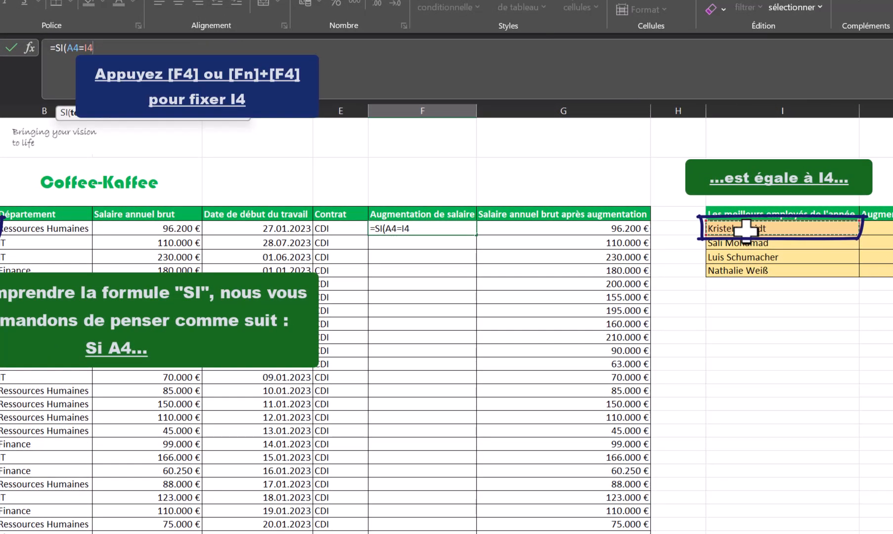
key(F4)
text(;)
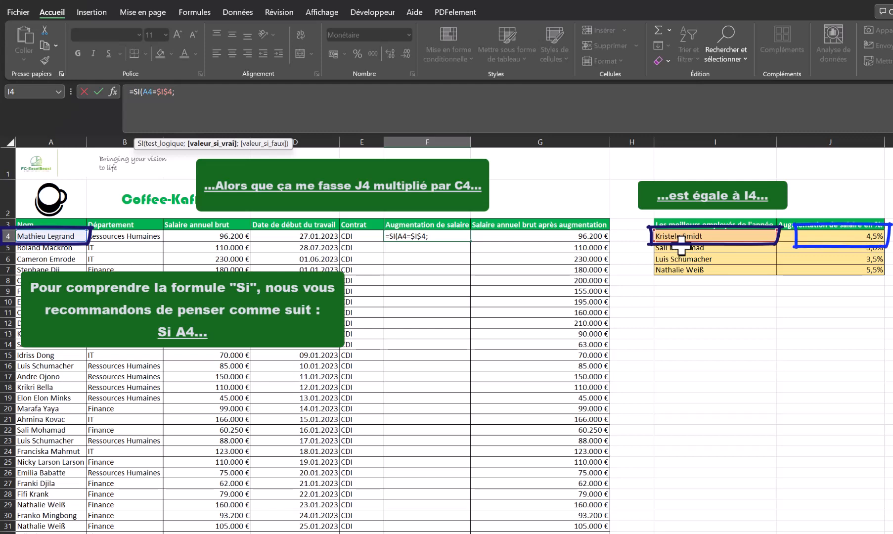
Complete the F4 formula with $J$4*C4 if true and 0 otherwise, and fill it down to F32
click(836, 237)
key(F4)
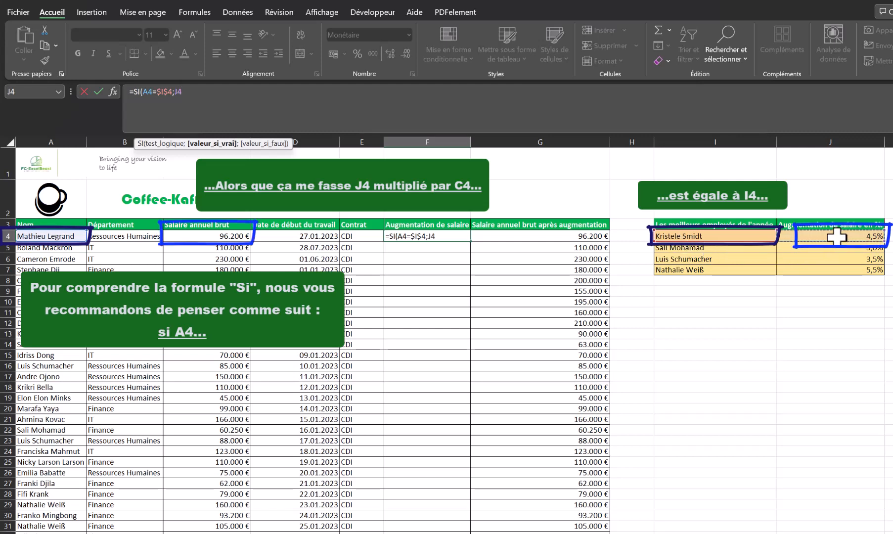
text(*)
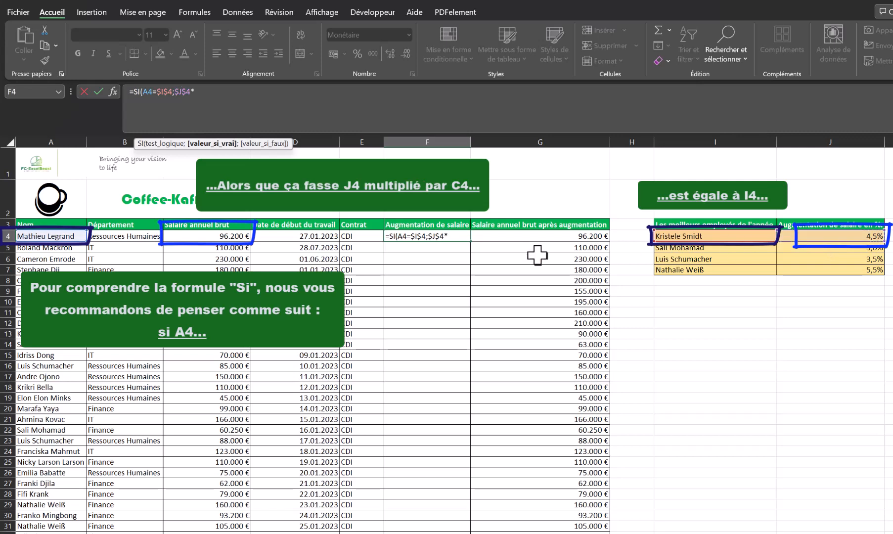
click(224, 243)
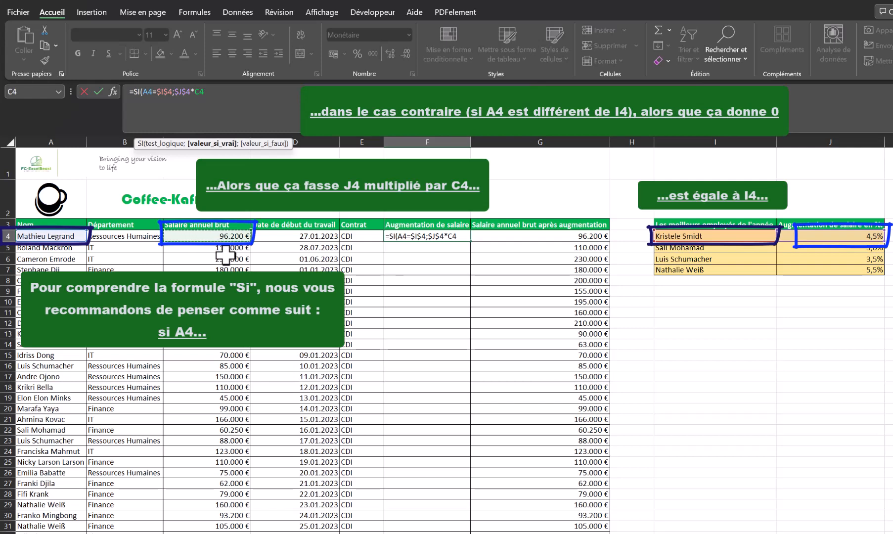
text(;0)
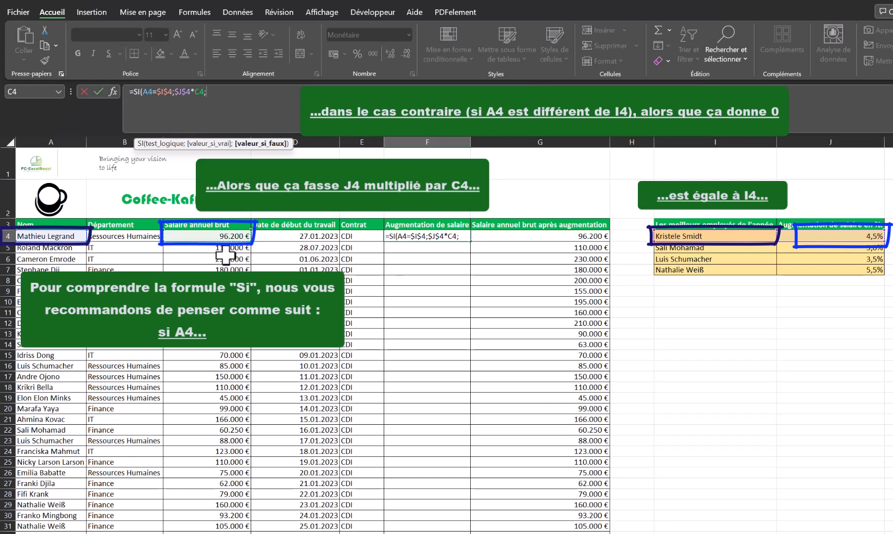
text())
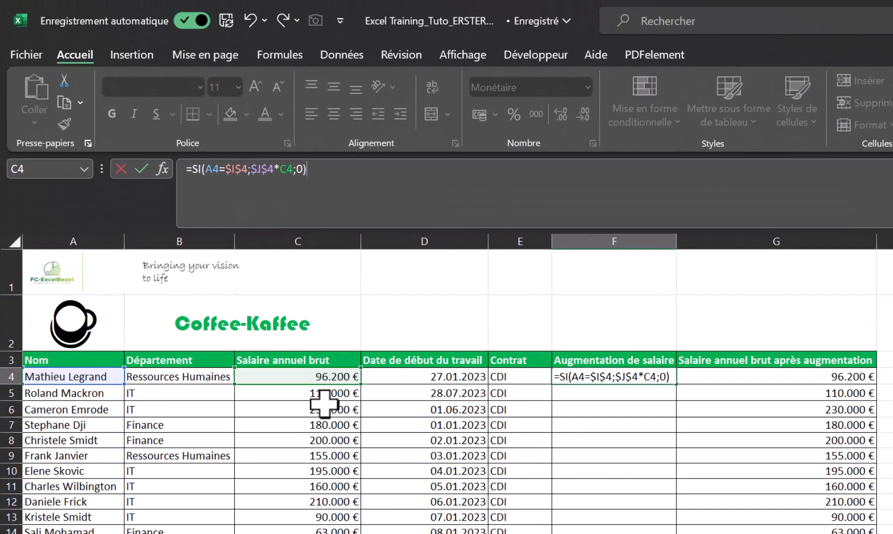
key(Return)
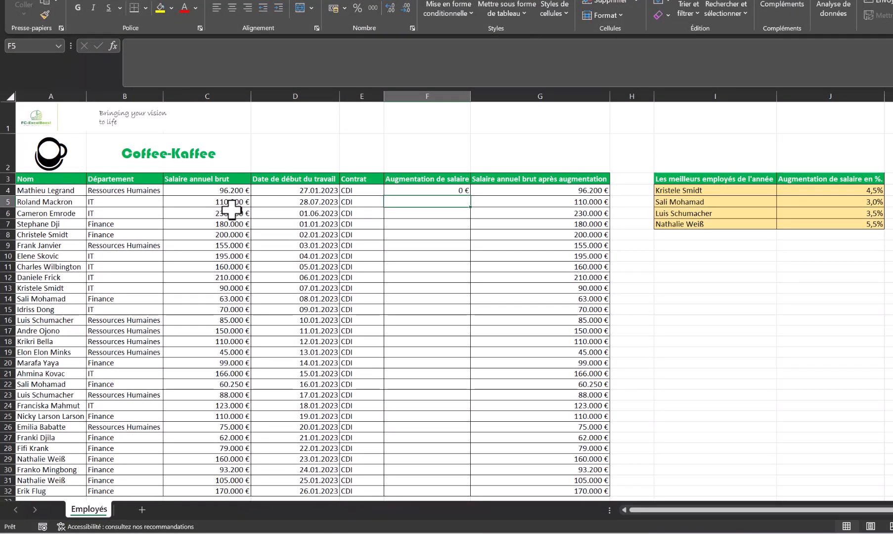
click(451, 192)
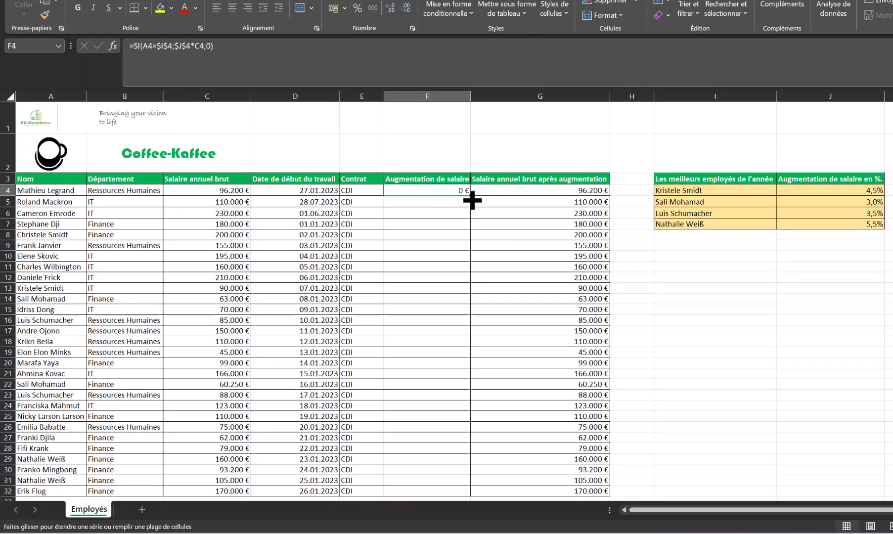
drag(473, 198, 443, 490)
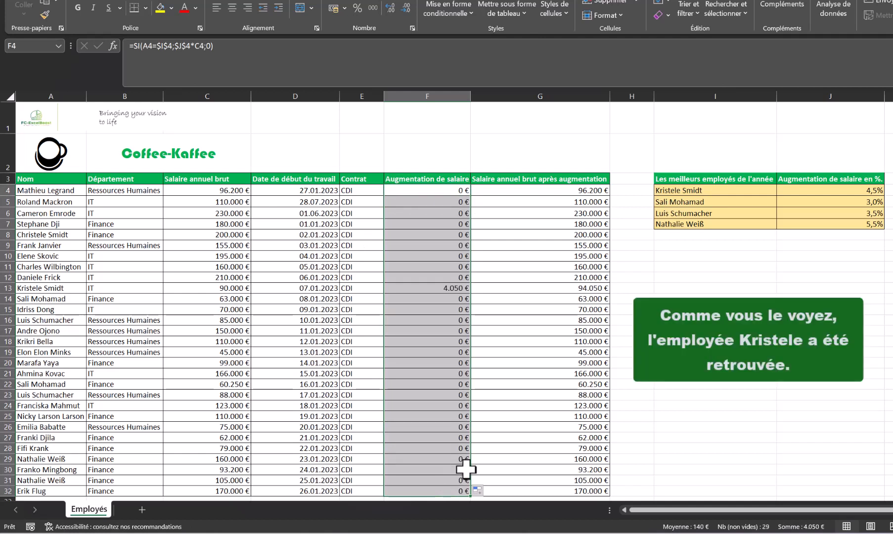
Highlight the matched employee's row, A13 to G13, with a yellow fill
click(31, 289)
drag(212, 294, 532, 291)
click(162, 8)
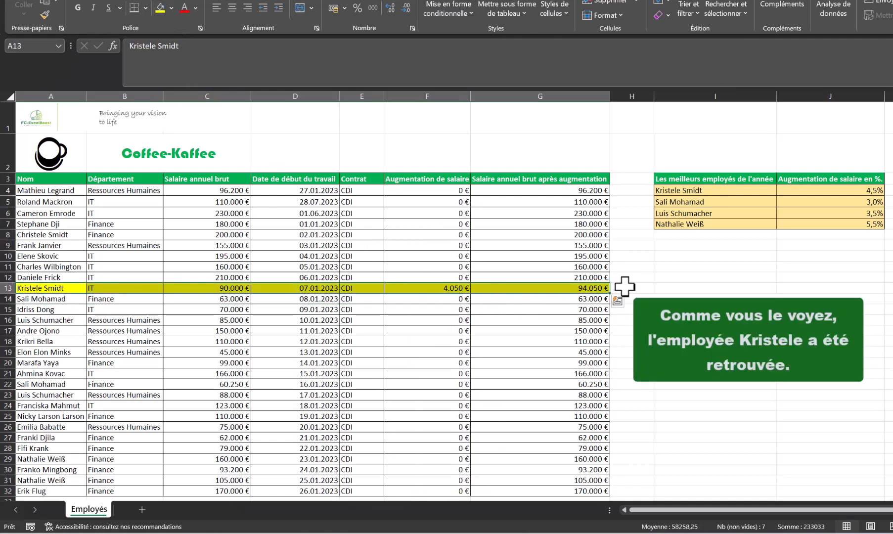
click(681, 289)
In the F4 formula, replace the final 0 and closing parenthesis with a nested SI testing A4=$I$5
click(426, 192)
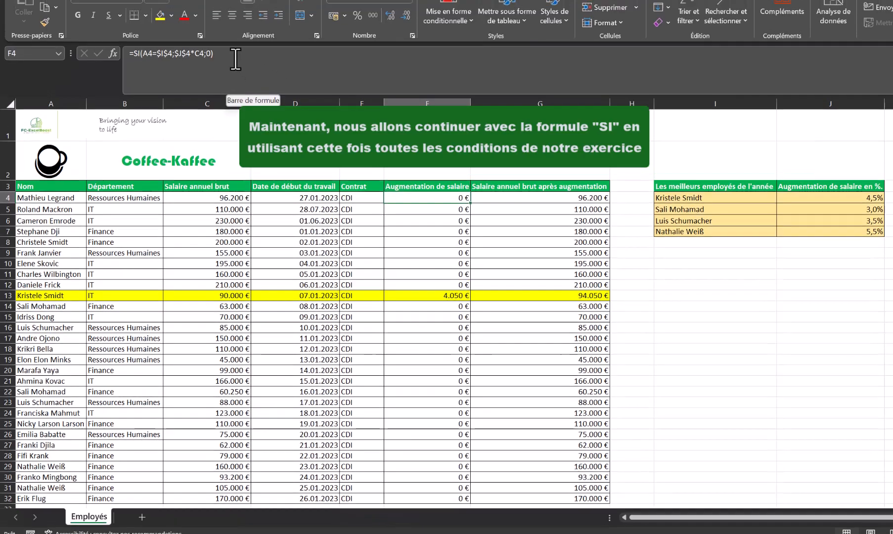
click(235, 52)
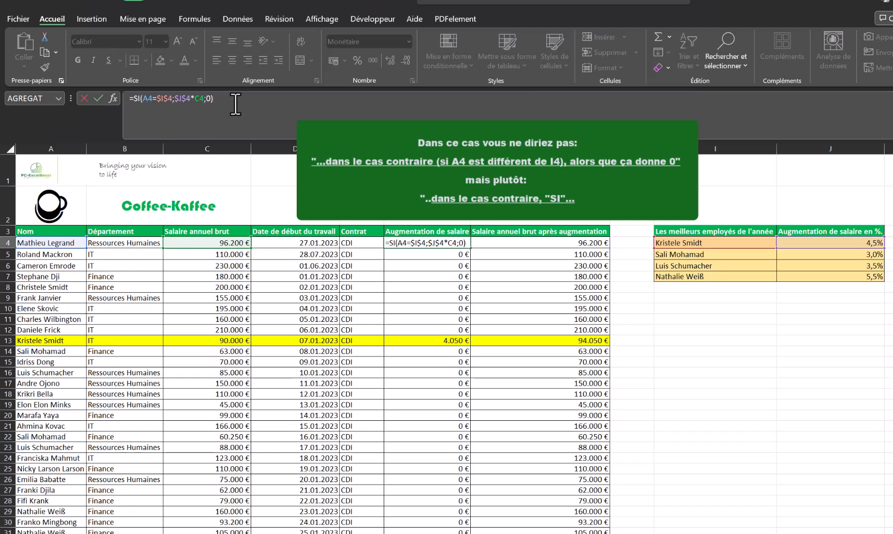
key(BackSpace)
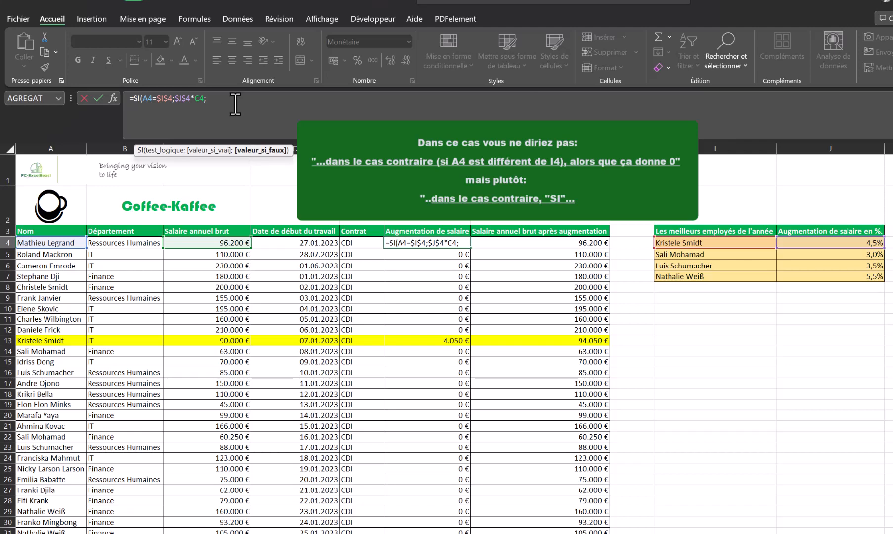
text(SI)
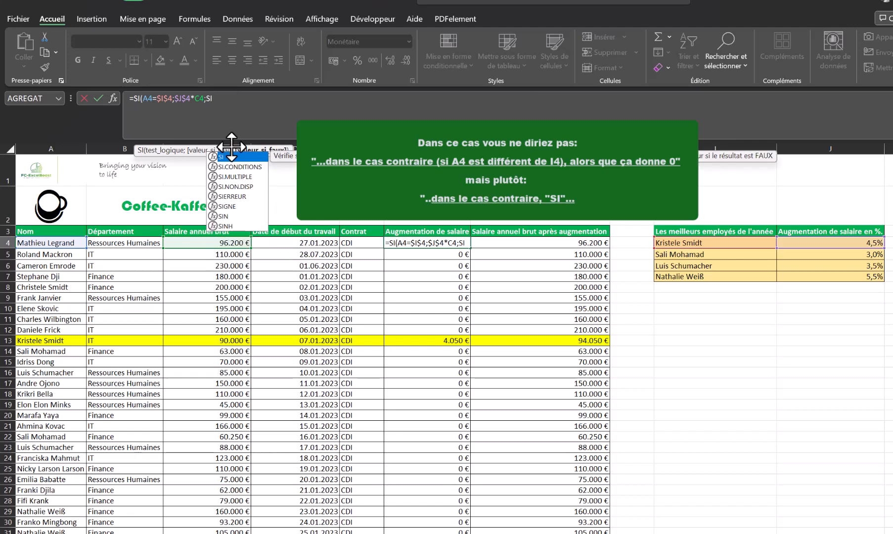
text(()
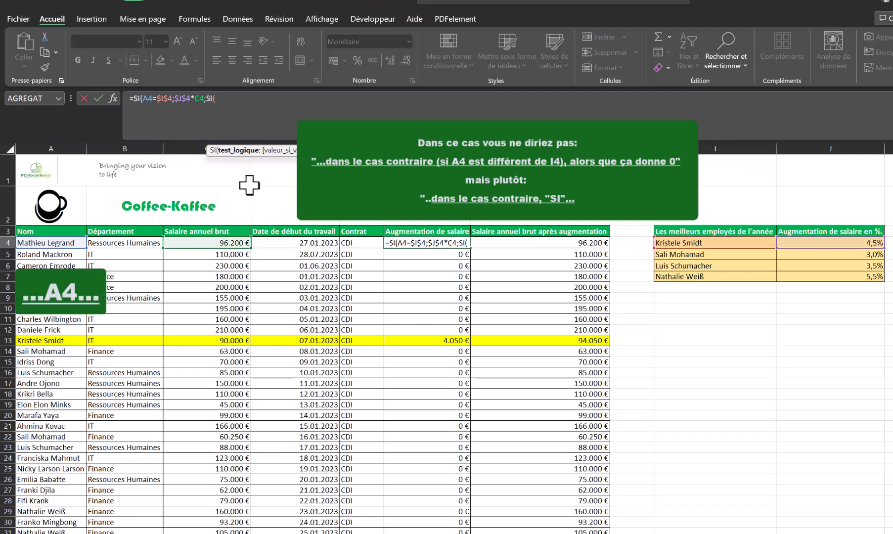
click(67, 242)
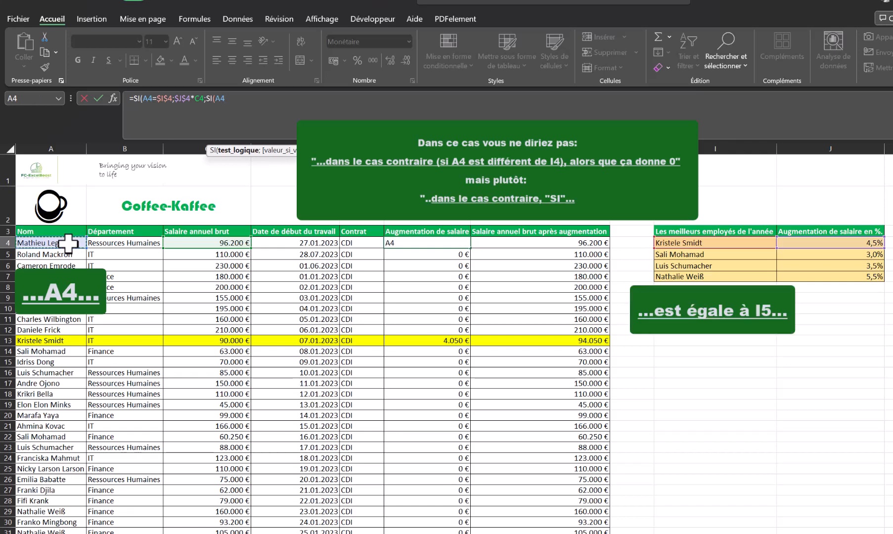
text(=)
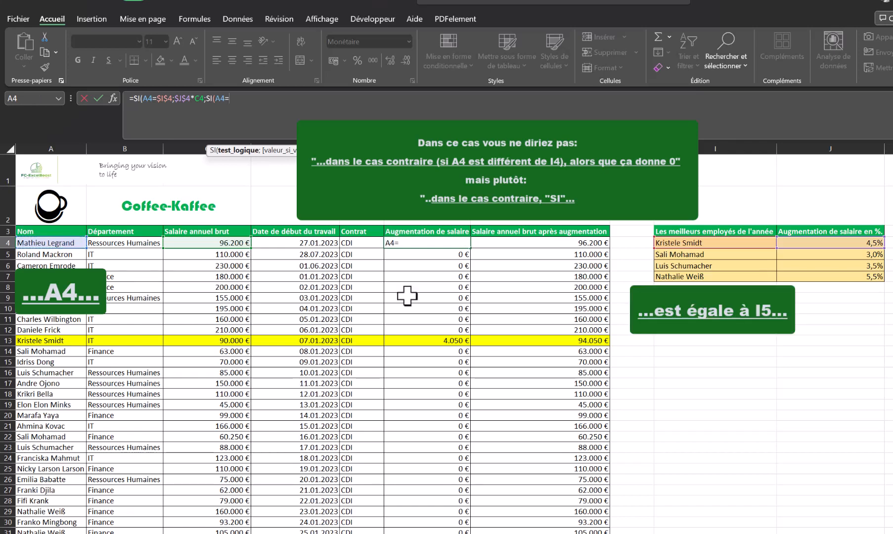
click(687, 254)
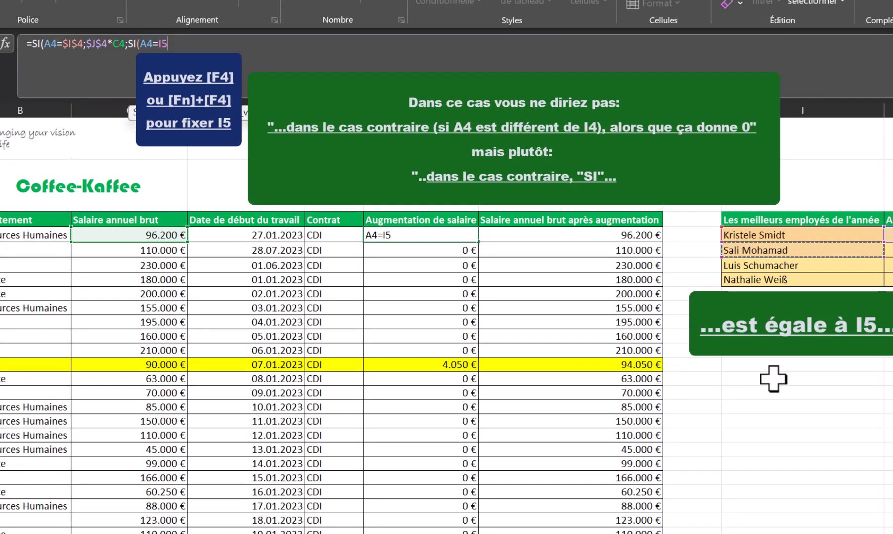
key(F4)
text(;)
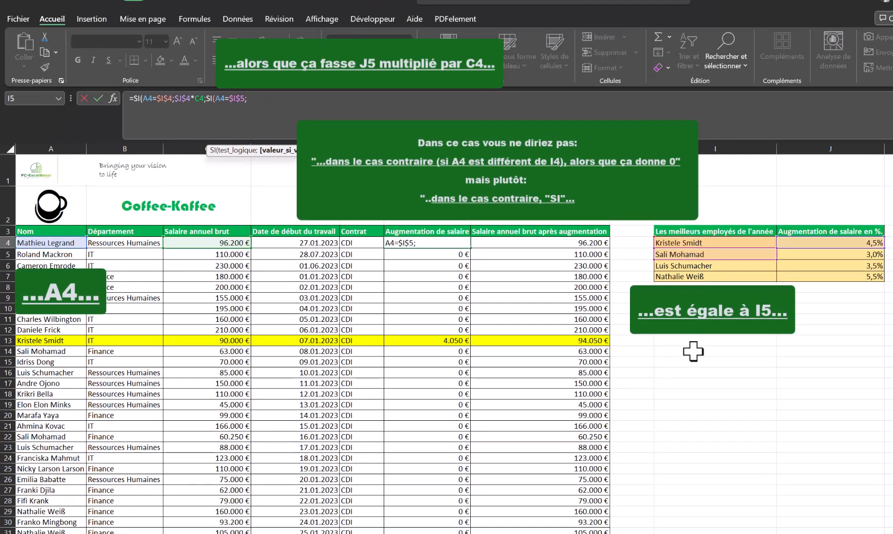
Set the nested SI's value-if-true argument to $J$5*C4, keeping J5 as an absolute reference
click(825, 255)
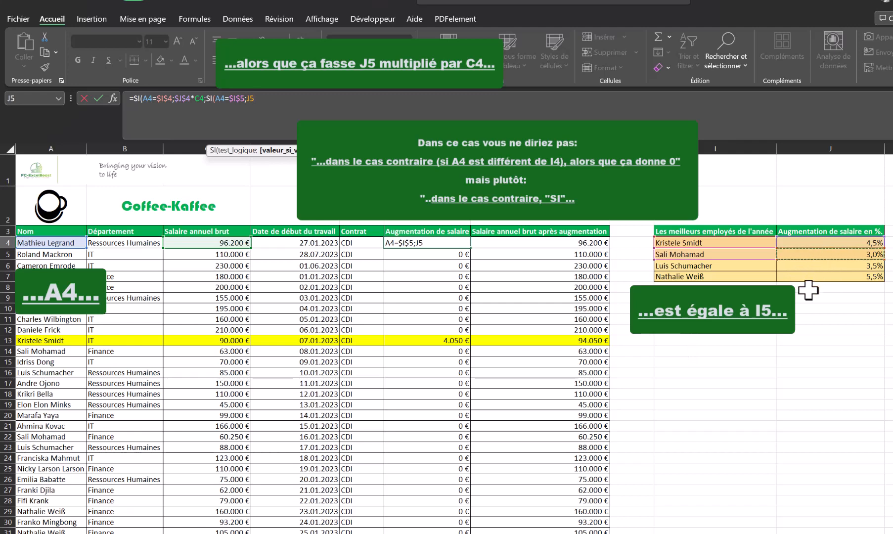
key(F4)
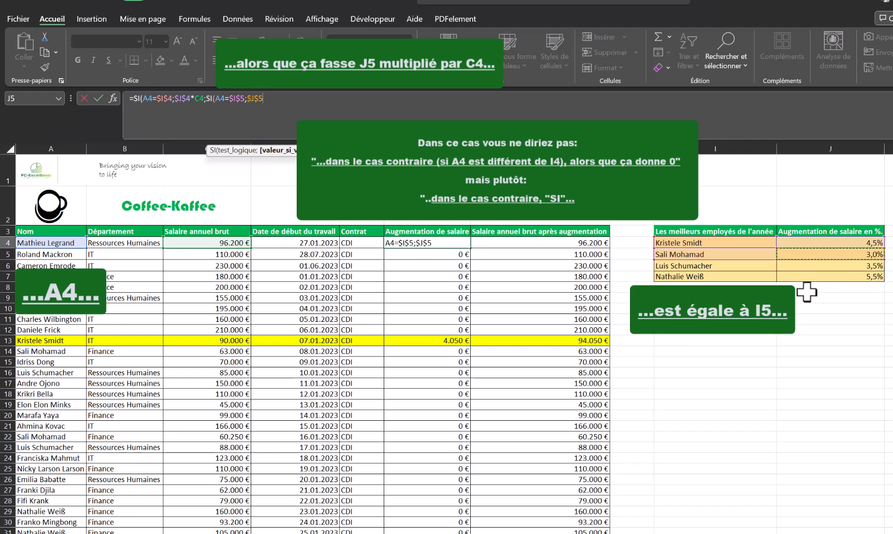
text(*)
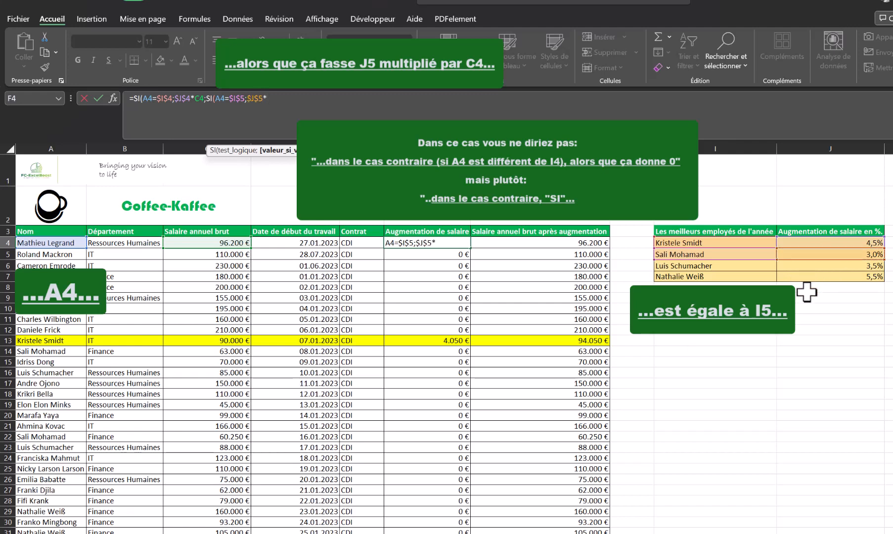
click(230, 242)
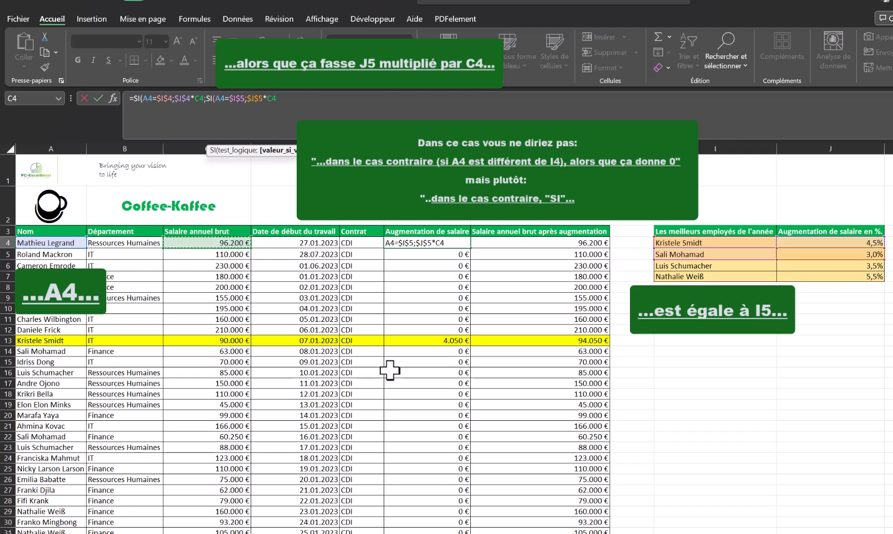
Add a third nested SI to the F4 formula as the value-if-false argument, testing A4=$I$6
text(;)
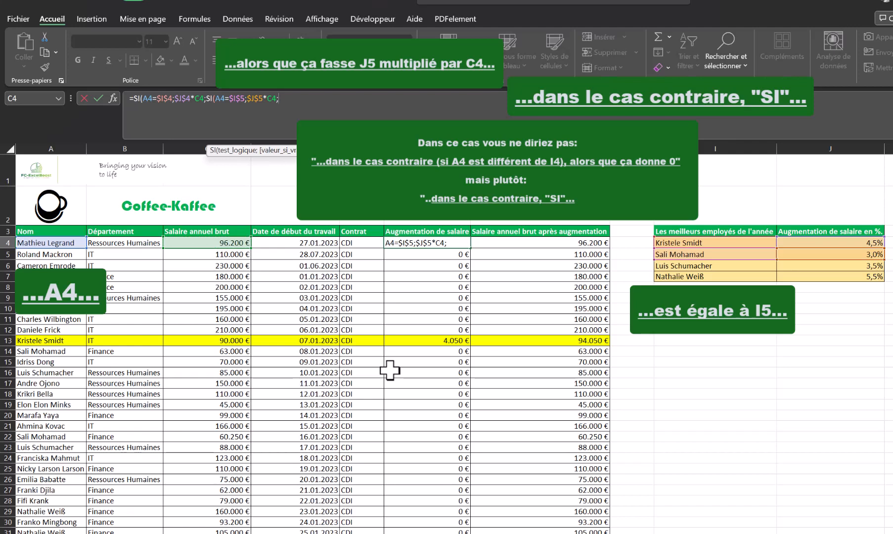
text(SI)
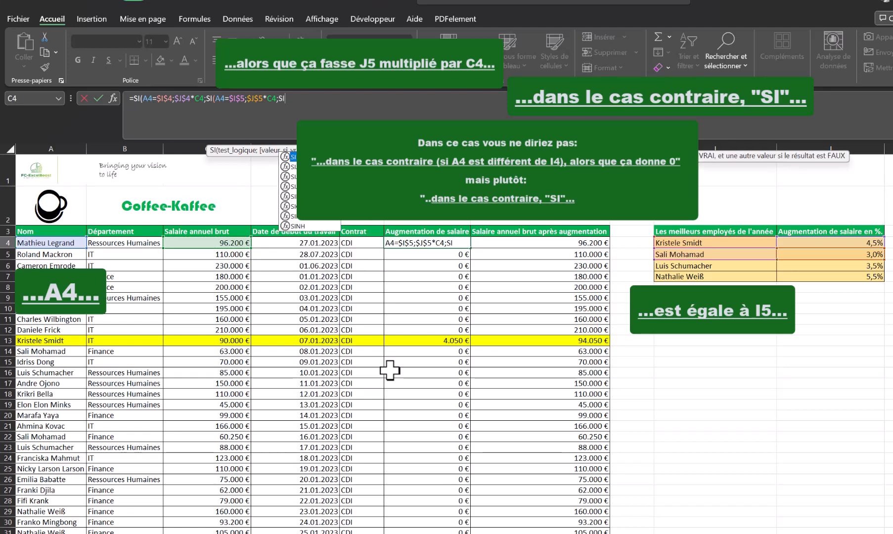
text(()
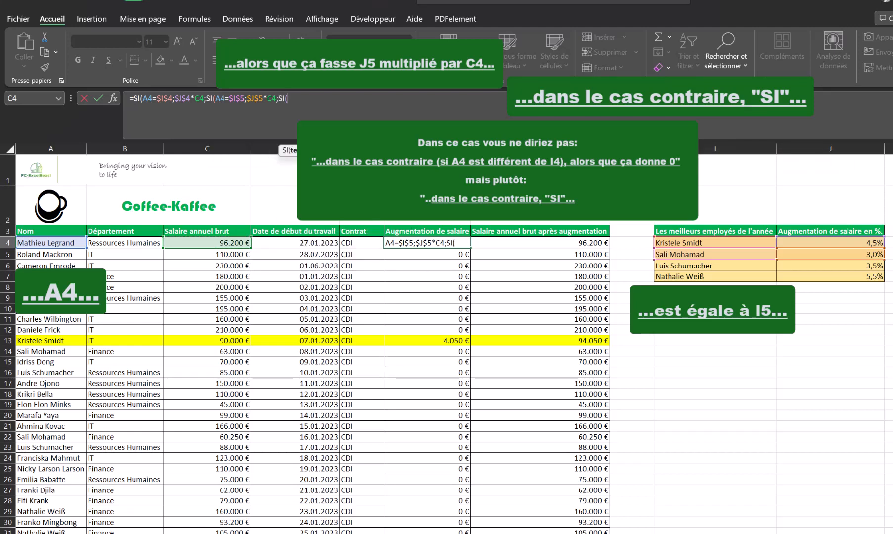
click(47, 243)
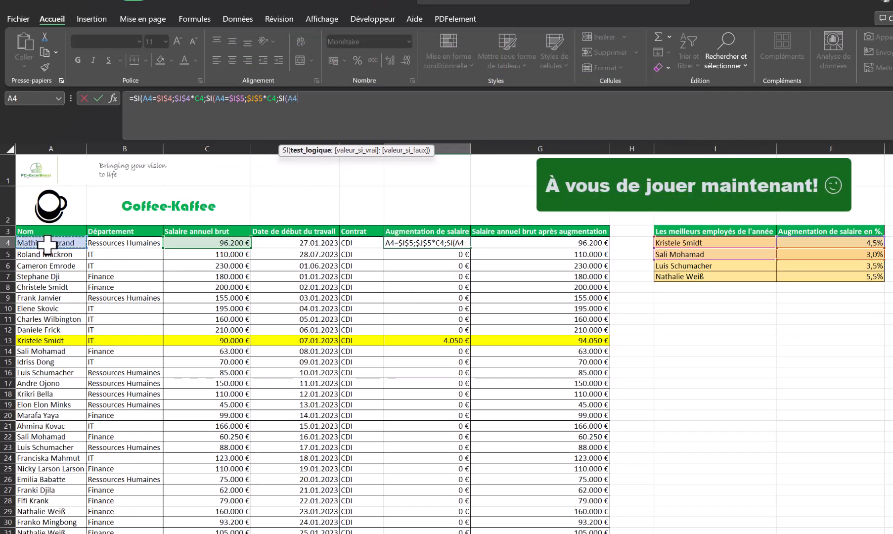
text(=)
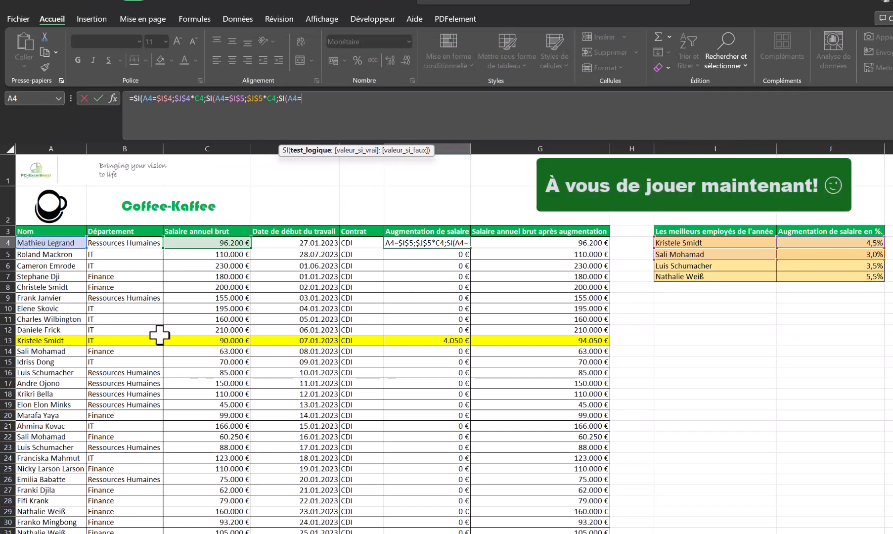
click(693, 267)
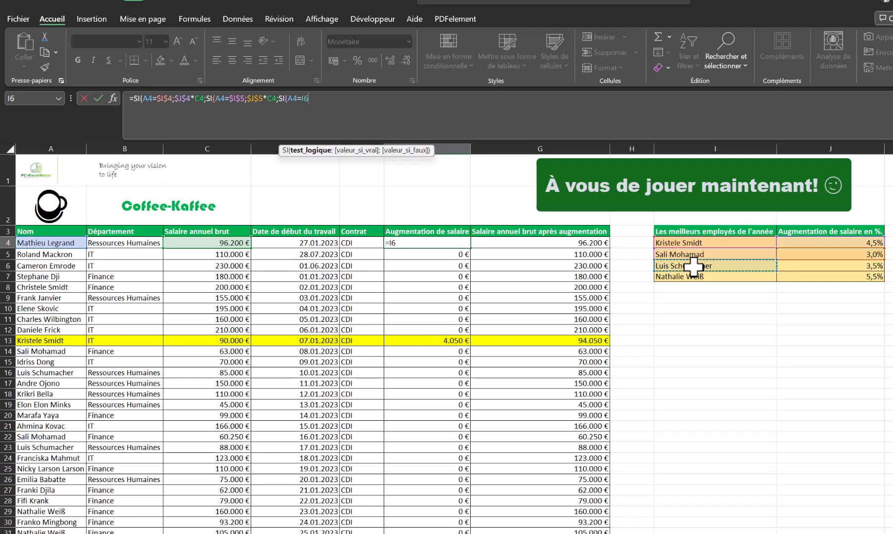
key(F4)
text(;)
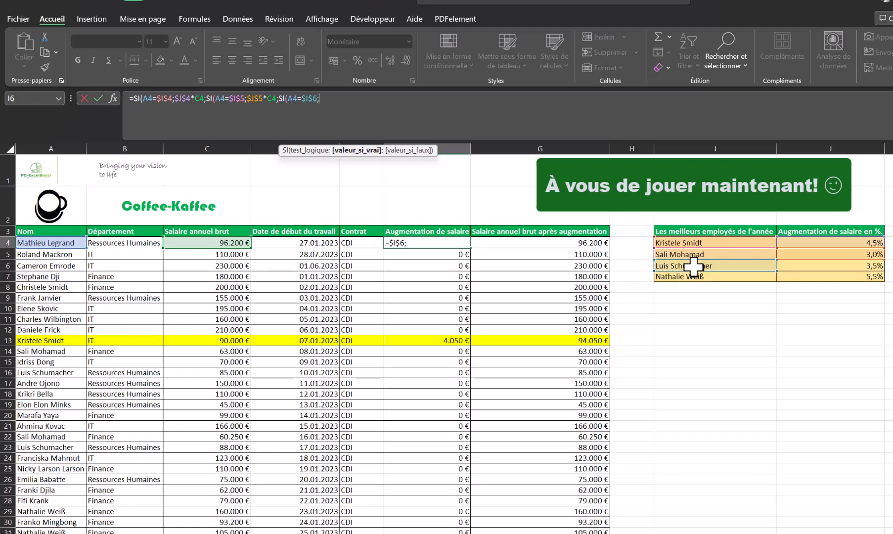
Set the third SI's value-if-true argument to $J$6*C4, keeping J6 as an absolute reference
click(806, 267)
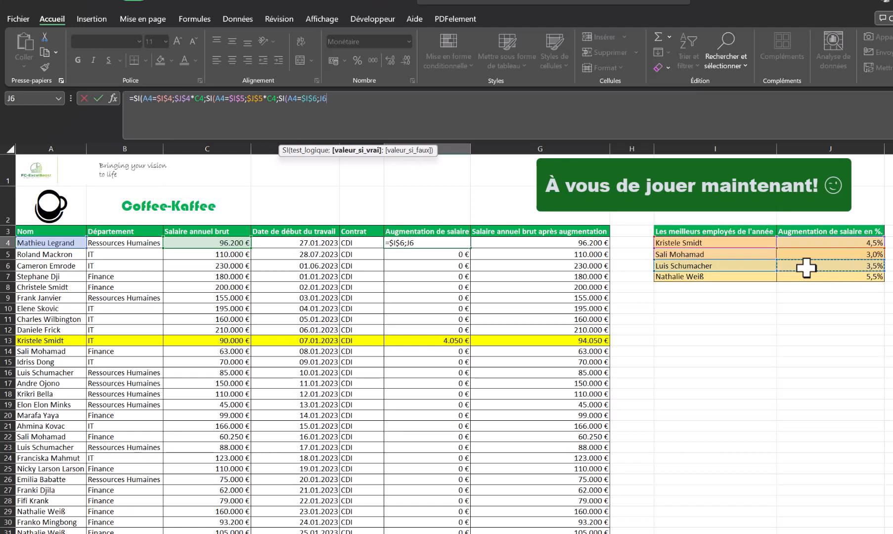
key(F4)
text(*)
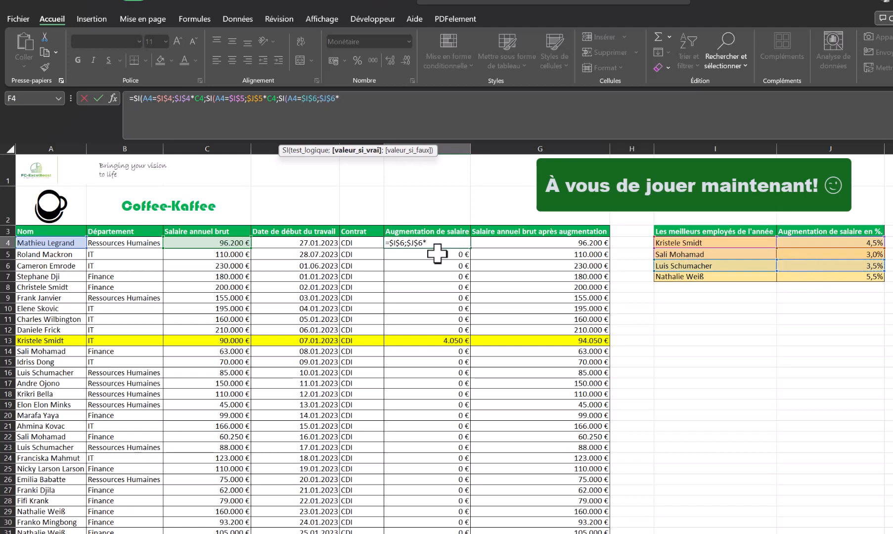
click(227, 242)
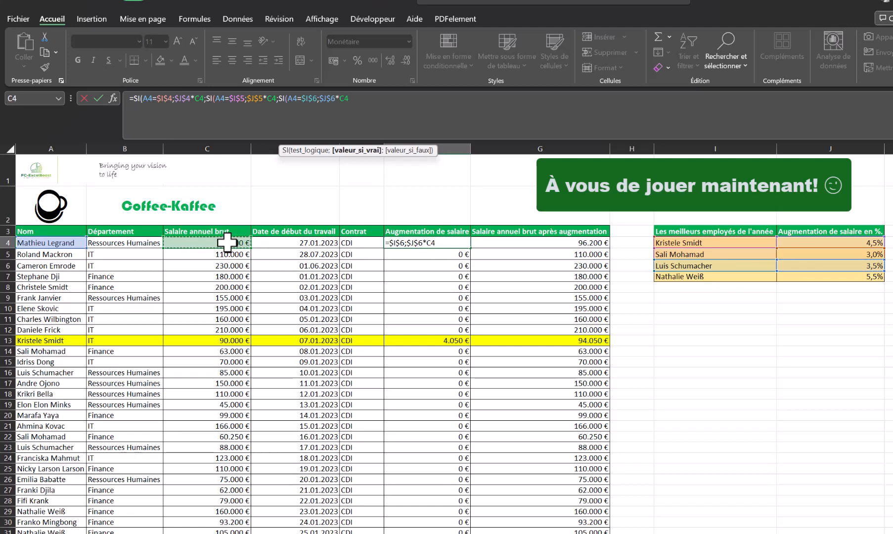
Add a fourth nested SI to the F4 formula, testing A4=$I$7 with I7 as an absolute reference
text(;)
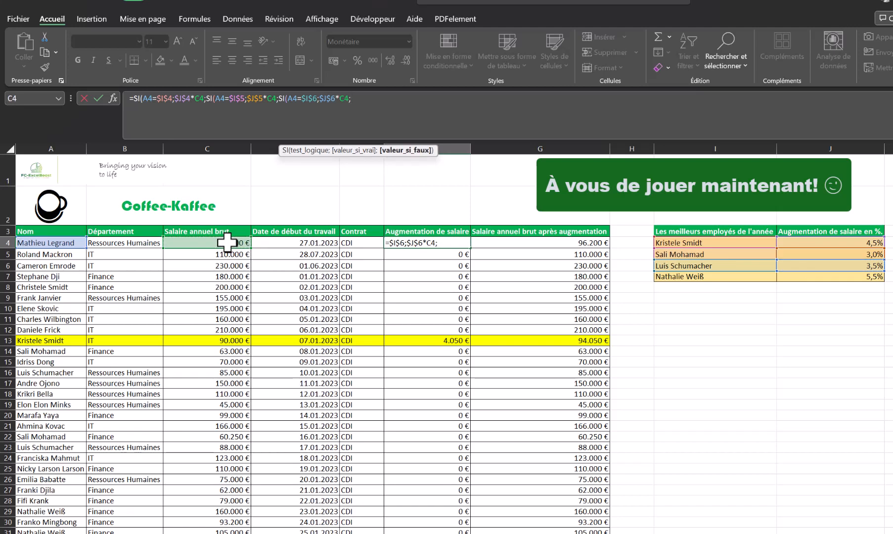
text(SI()
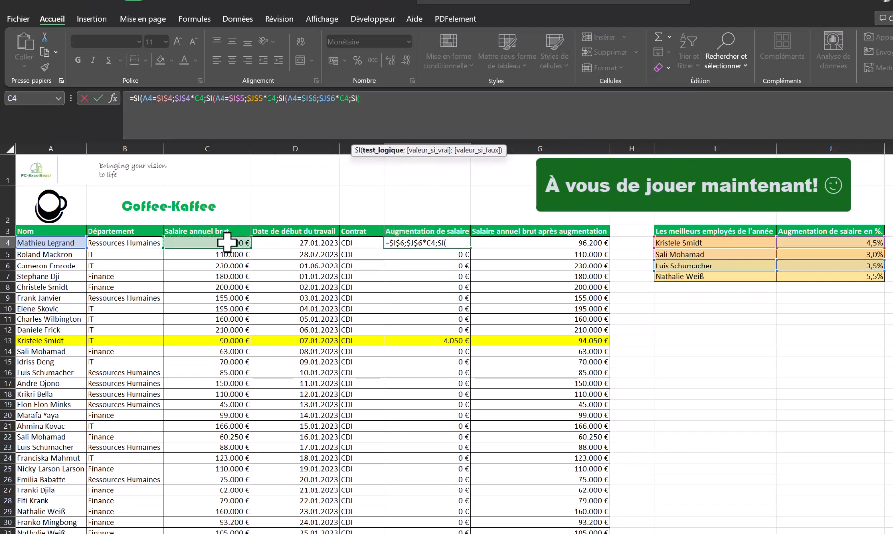
click(49, 243)
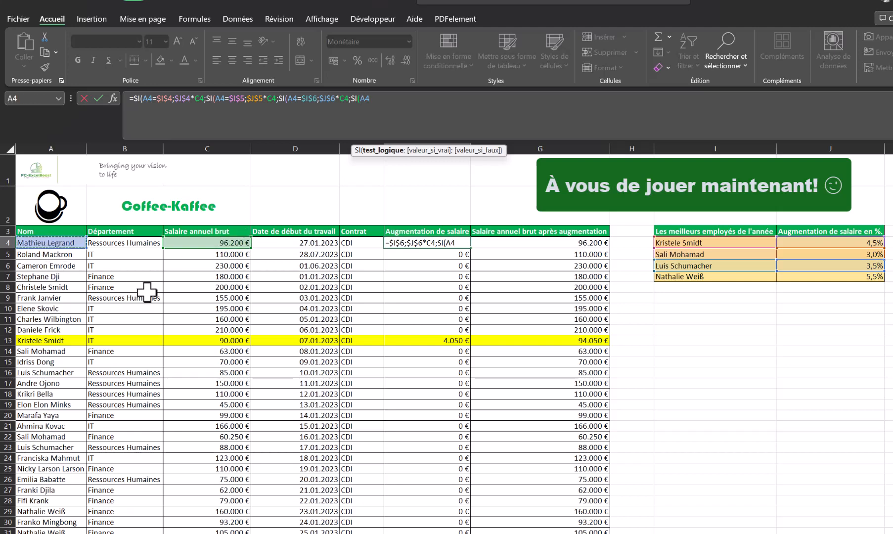
text(=)
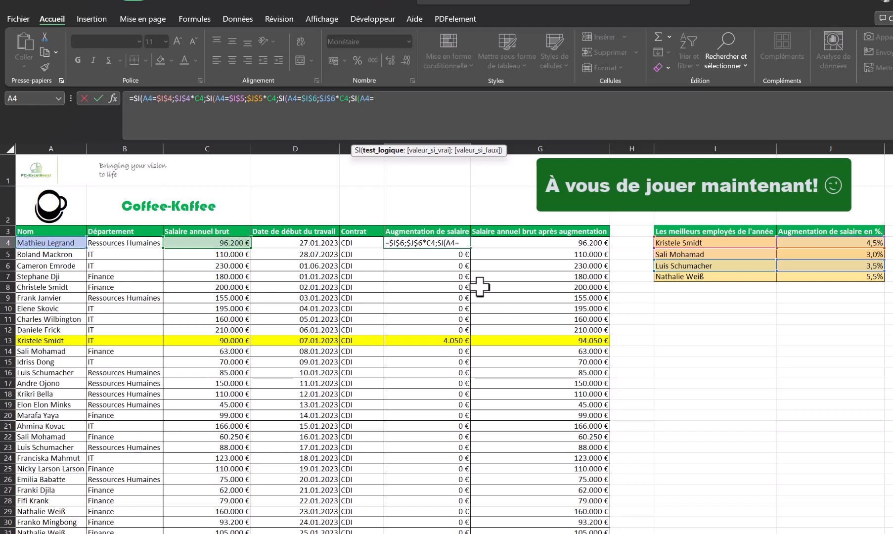
click(693, 276)
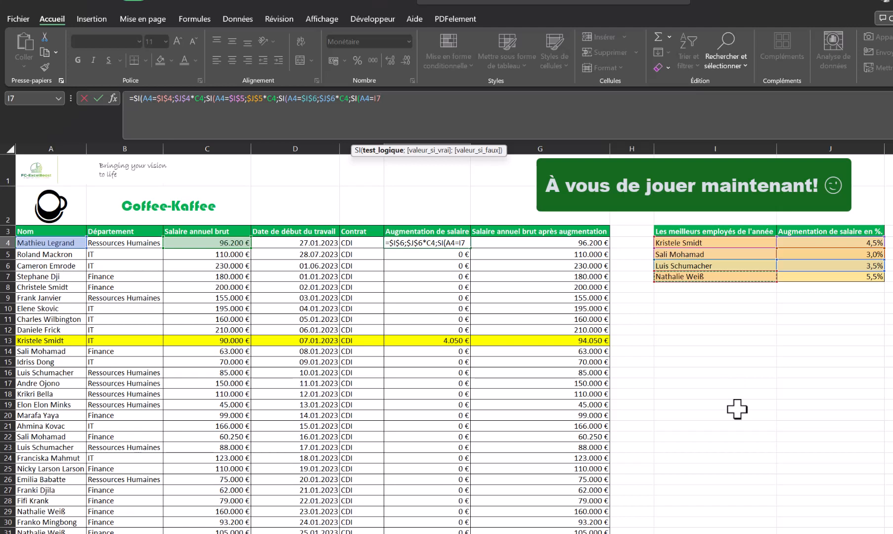
key(F4)
text(;)
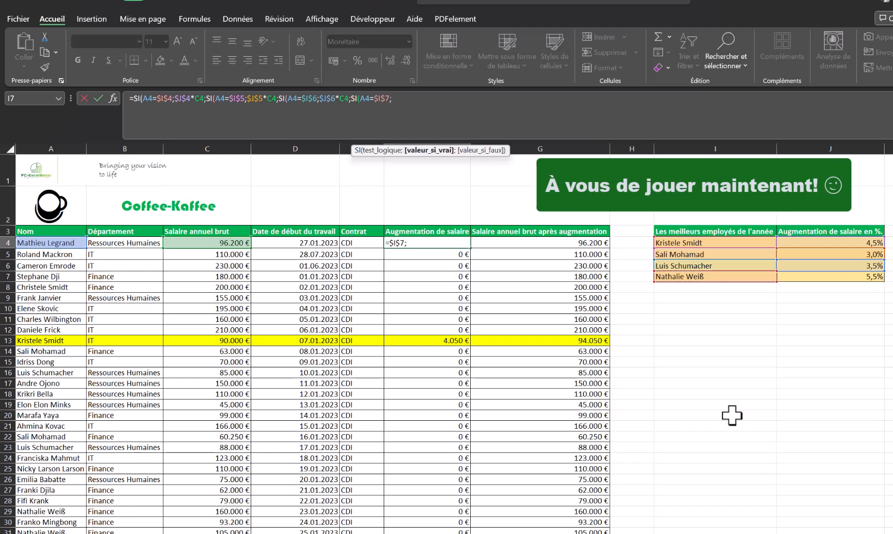
Set the fourth SI's value-if-true argument to $J$7*C4, keeping J7 as an absolute reference
click(809, 275)
key(F4)
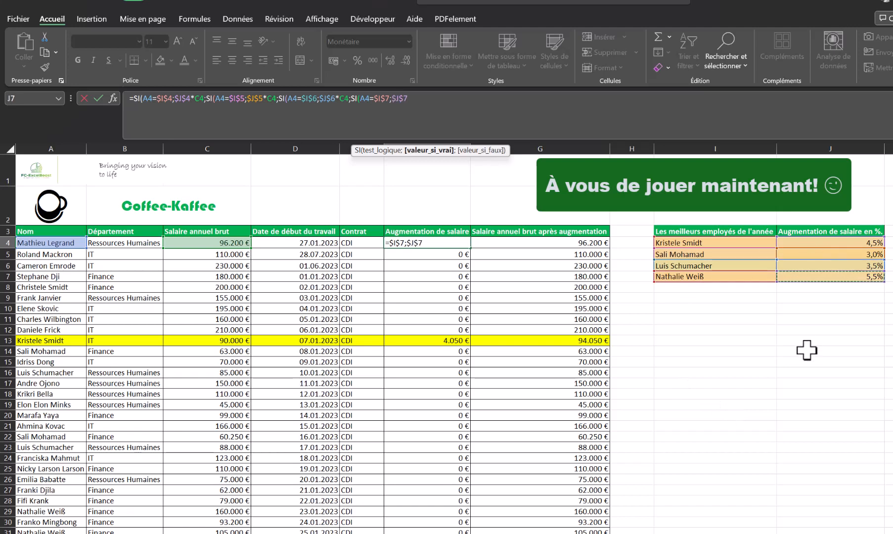
text(*)
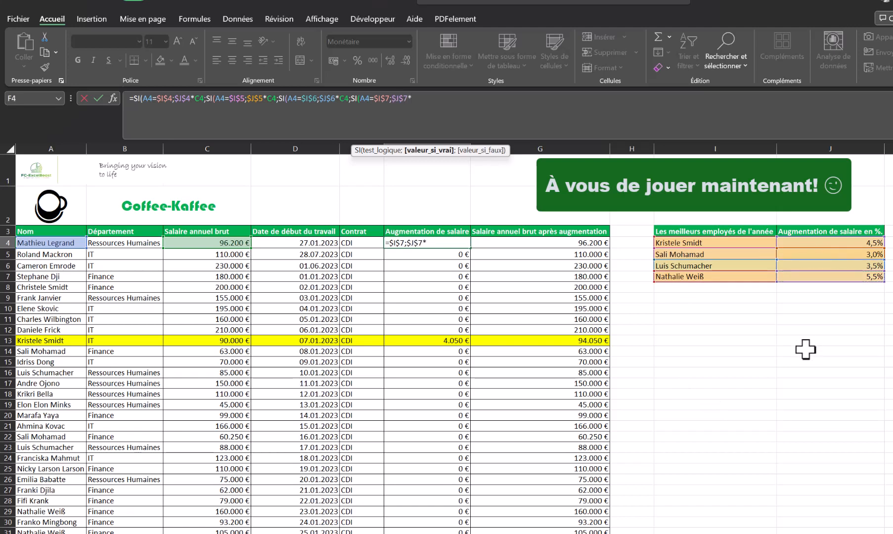
click(228, 240)
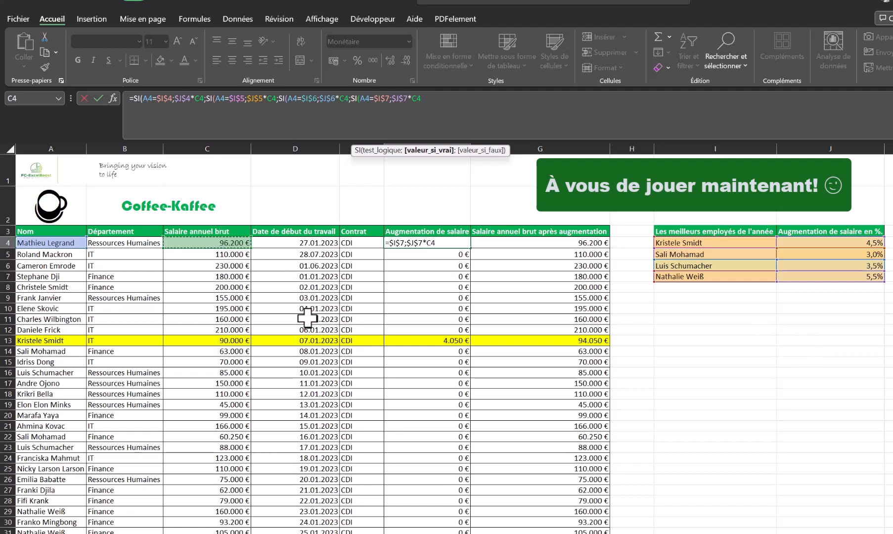
Finish the F4 formula with 0 as the last value-if-false and four closing parentheses, and fill it down to F32
text(;0)
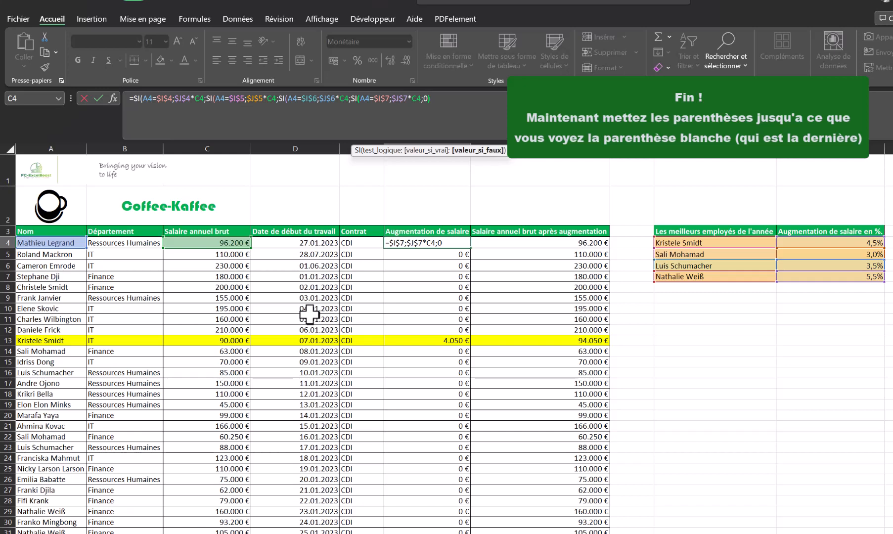
text()))))
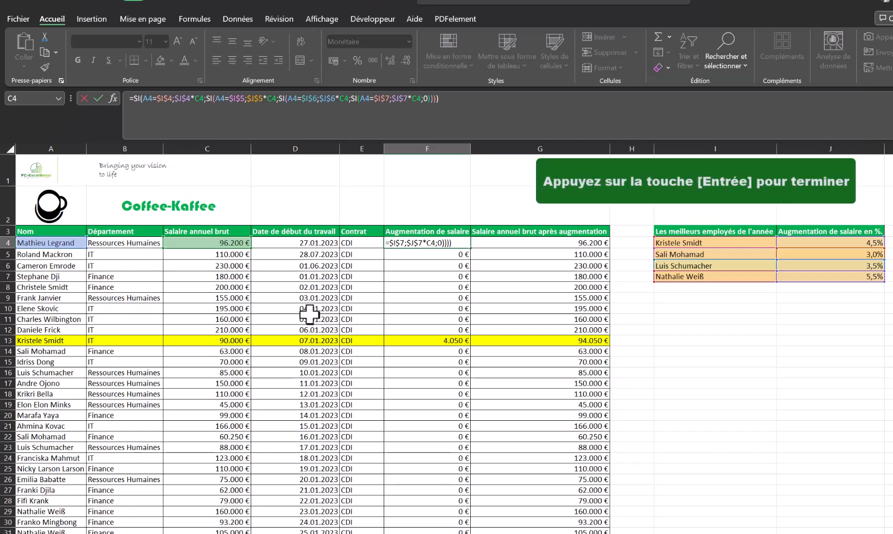
key(Return)
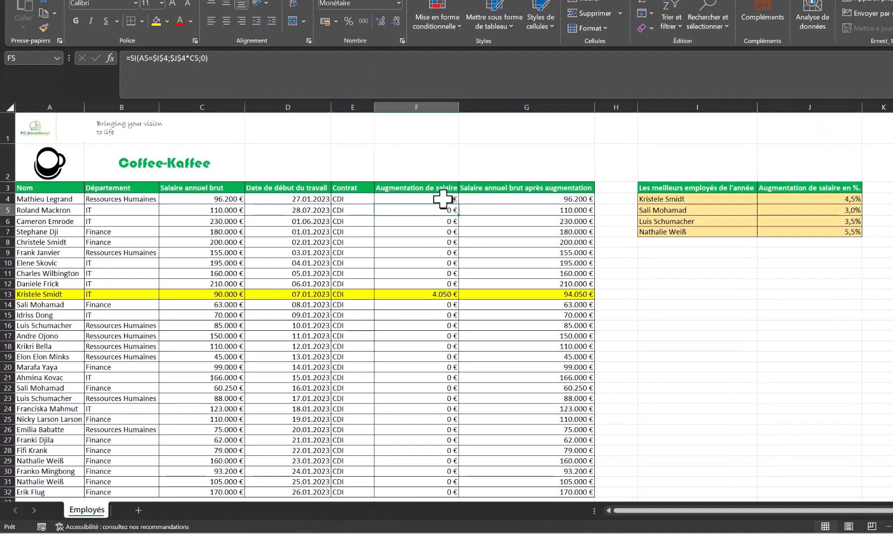
click(453, 203)
drag(462, 205, 444, 493)
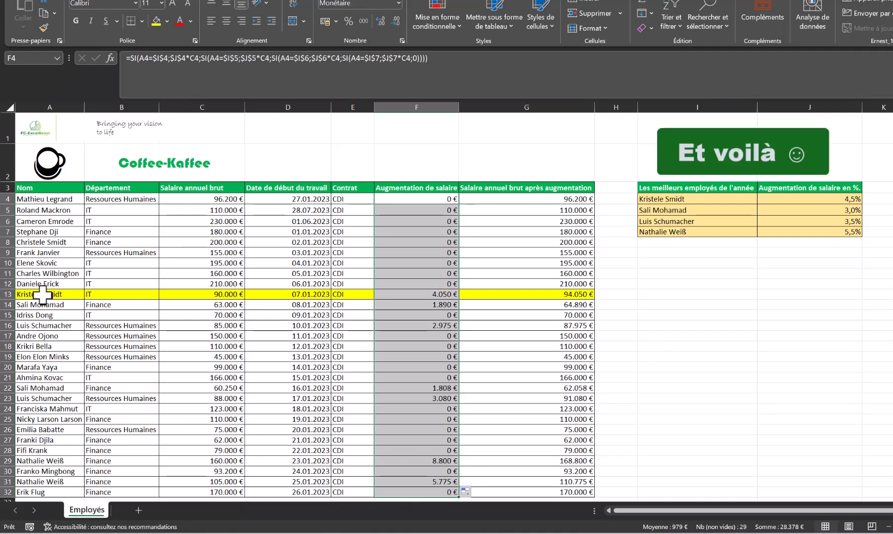
Highlight the best employees' rows 13, 22, 23, 29 and 31, from column A to G, with a yellow fill
drag(22, 294, 238, 293)
shift+click(551, 296)
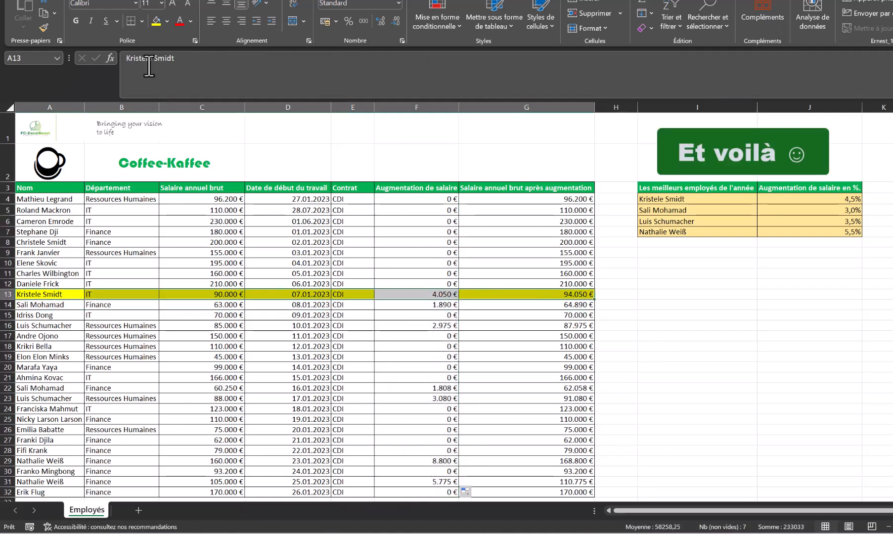
click(156, 22)
click(48, 386)
drag(48, 385, 467, 385)
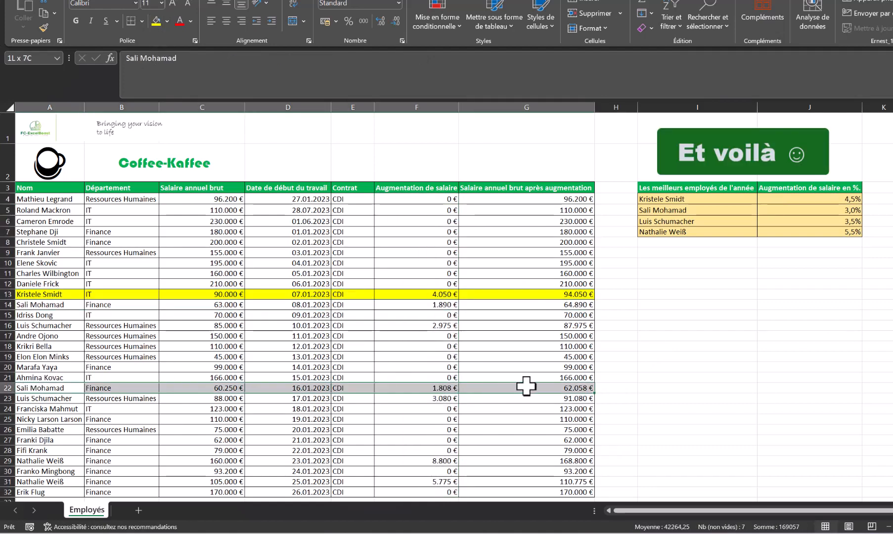
click(157, 21)
drag(37, 398, 544, 400)
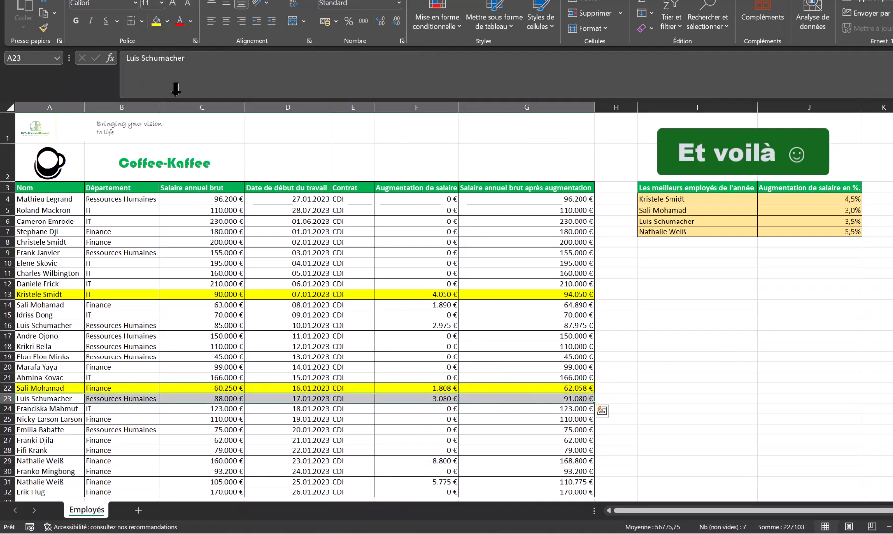
click(156, 21)
drag(27, 460, 544, 460)
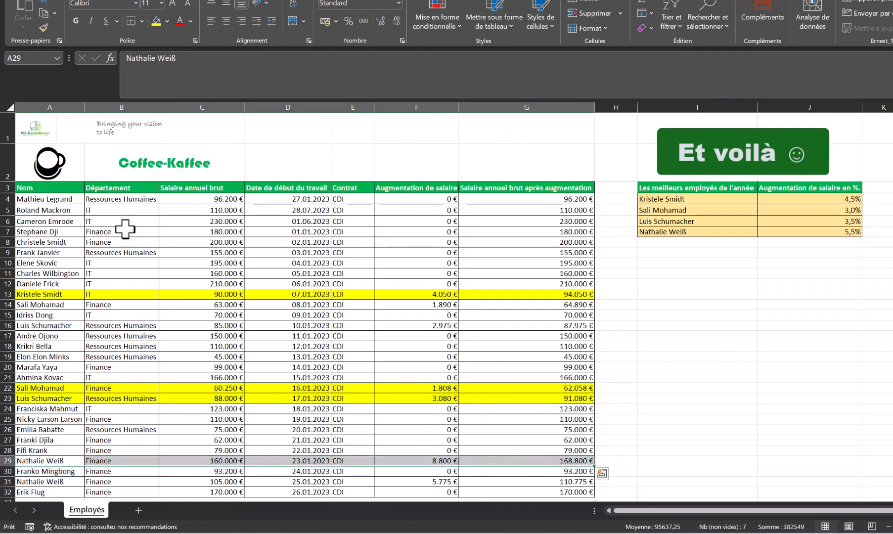
click(157, 21)
drag(39, 480, 578, 482)
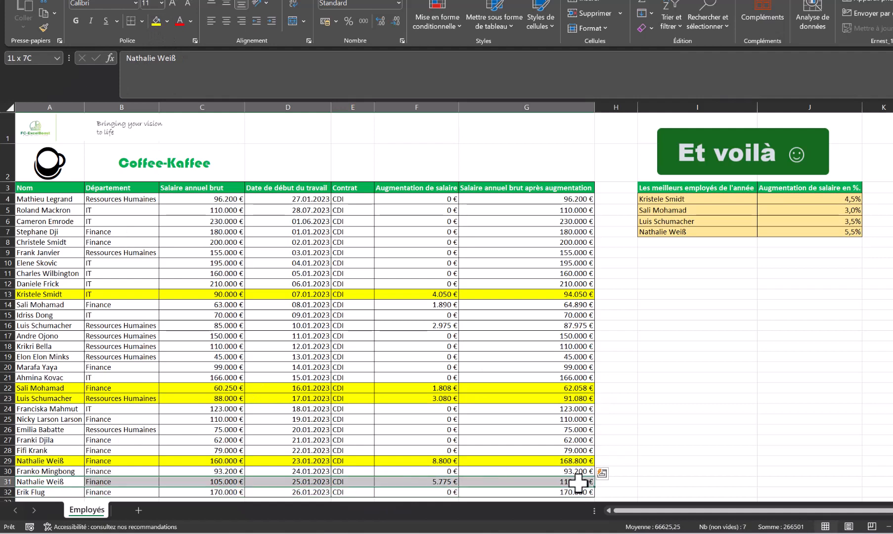
click(157, 21)
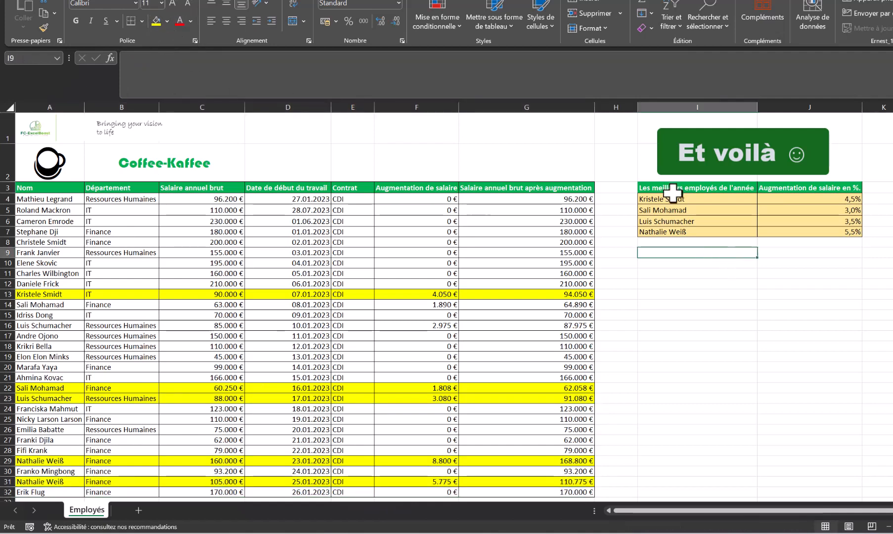
drag(676, 197, 685, 232)
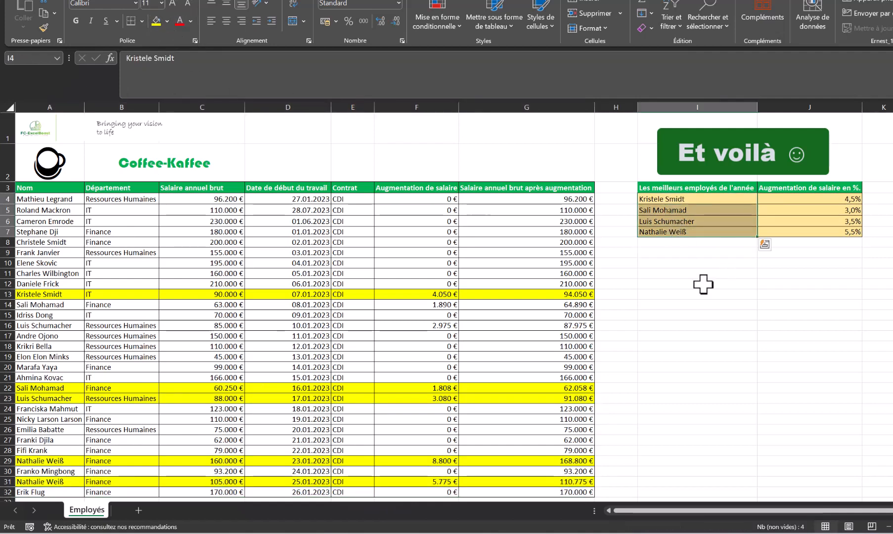
click(700, 253)
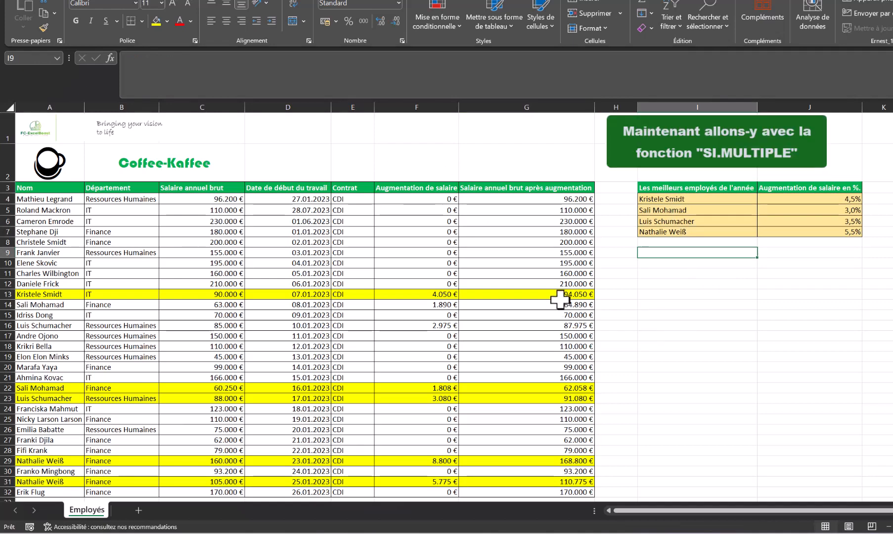
Clear the salary increase formulas from F4 to F32
drag(420, 200, 414, 488)
key(Delete)
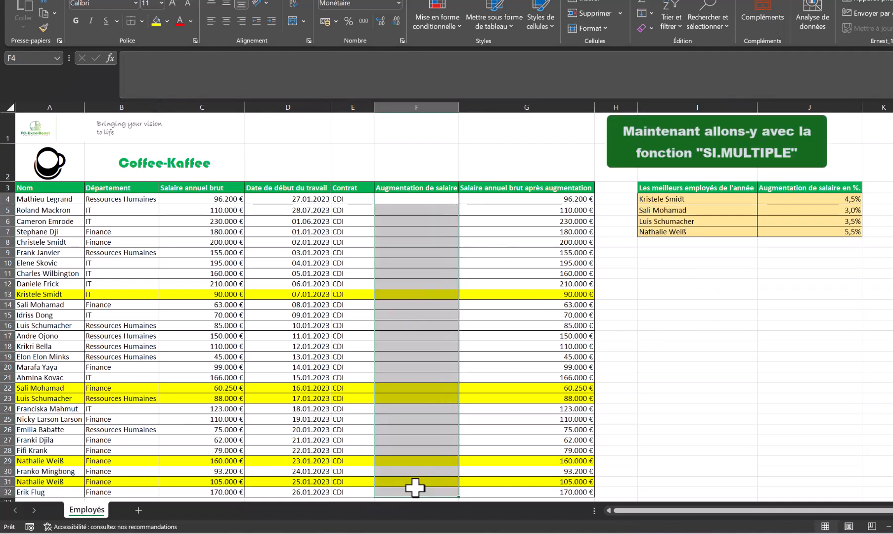
Start a SI.MULTIPLE formula in cell F4 with A4 as the expression to compare
click(413, 201)
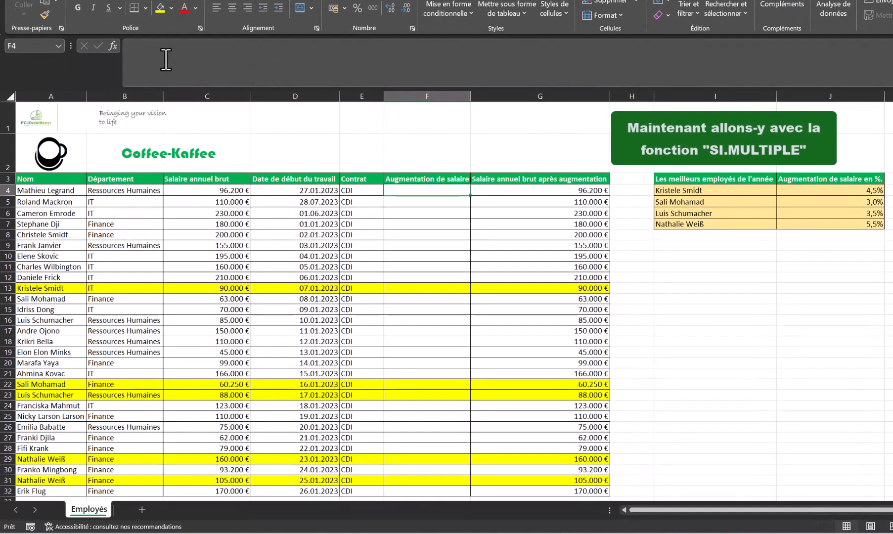
click(165, 60)
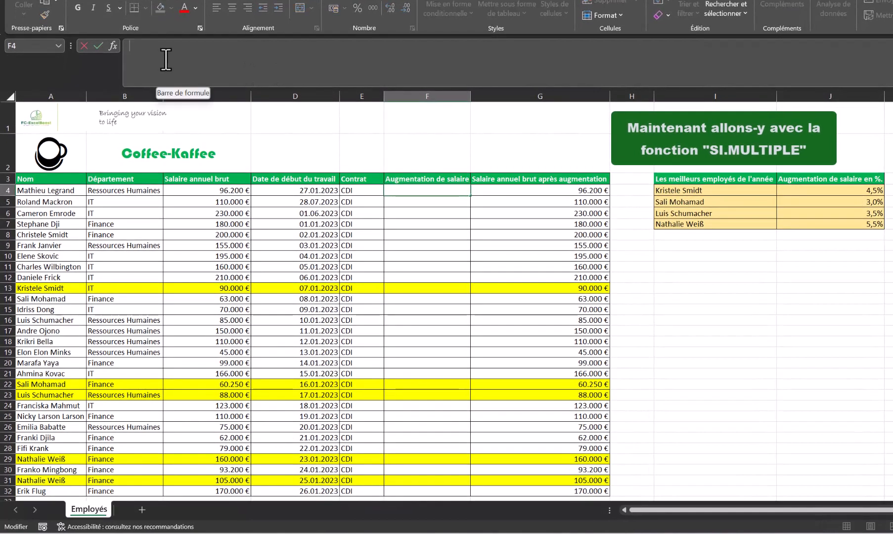
text(=)
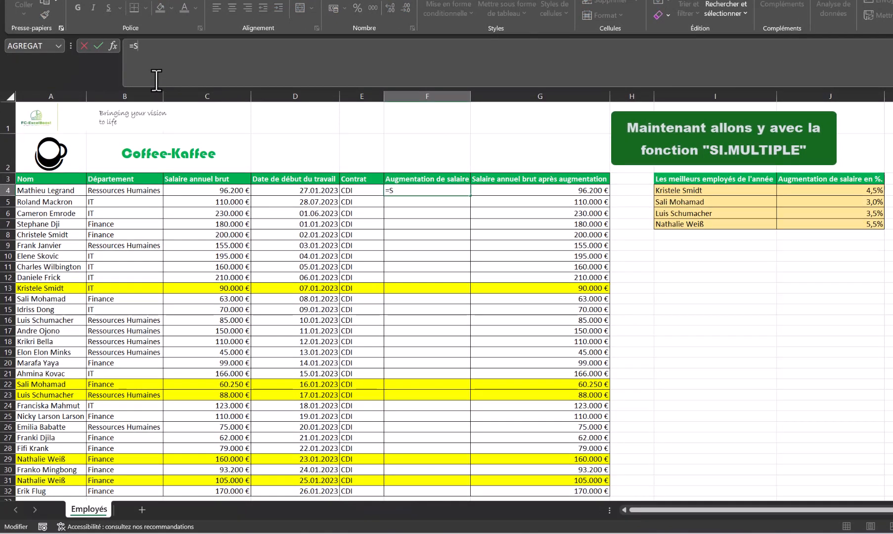
text(SI.)
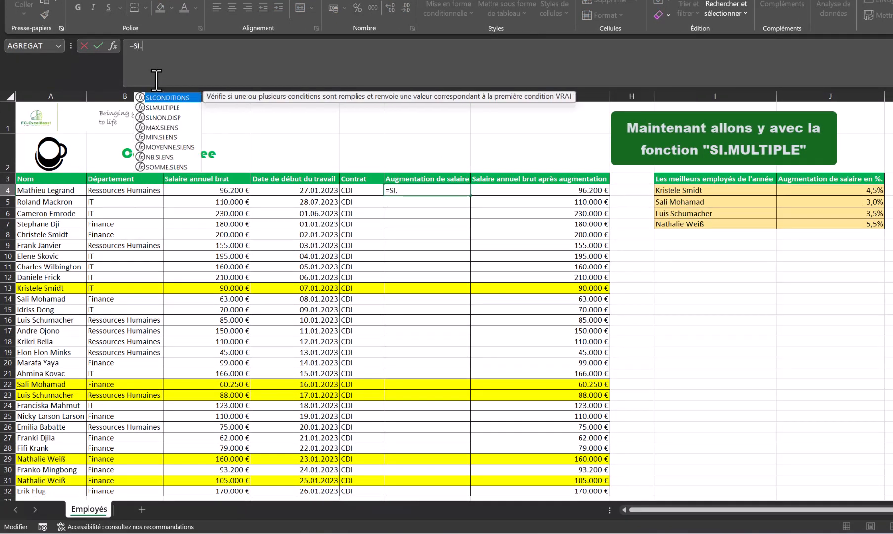
text(MUL)
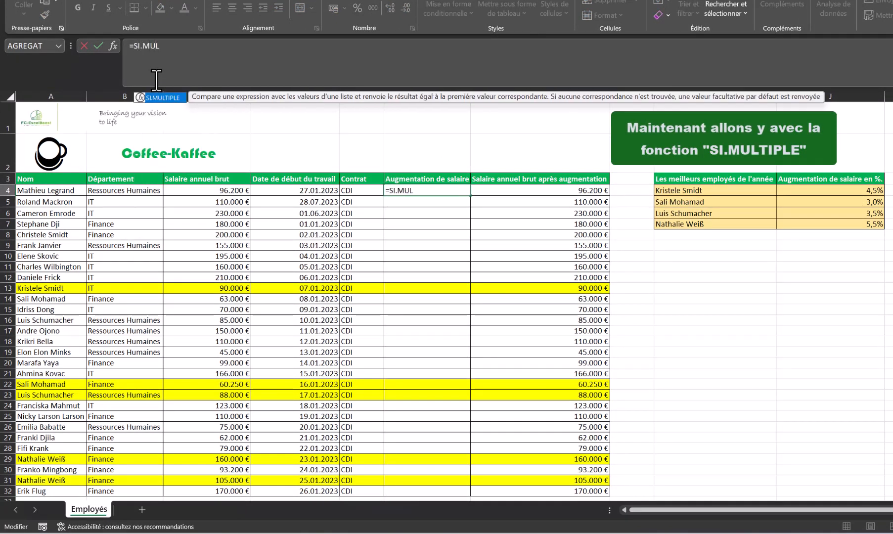
text(TIPLE()
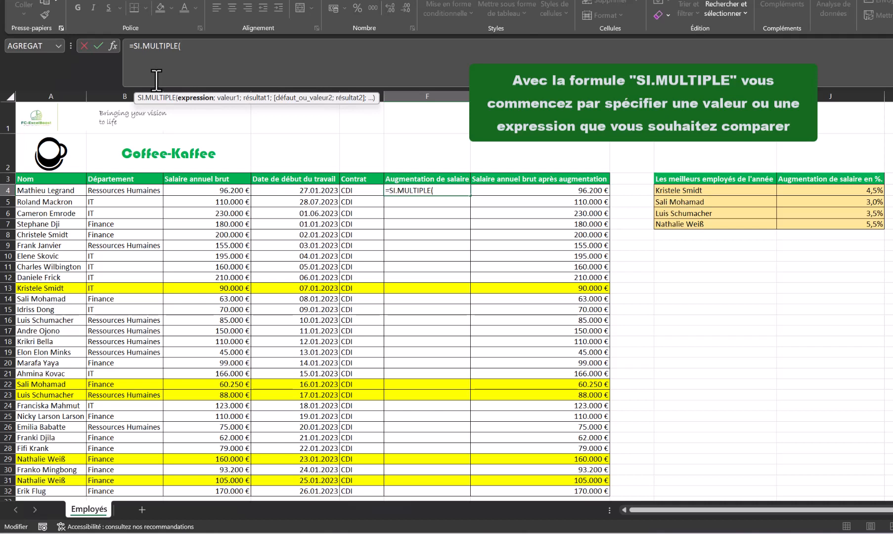
click(72, 188)
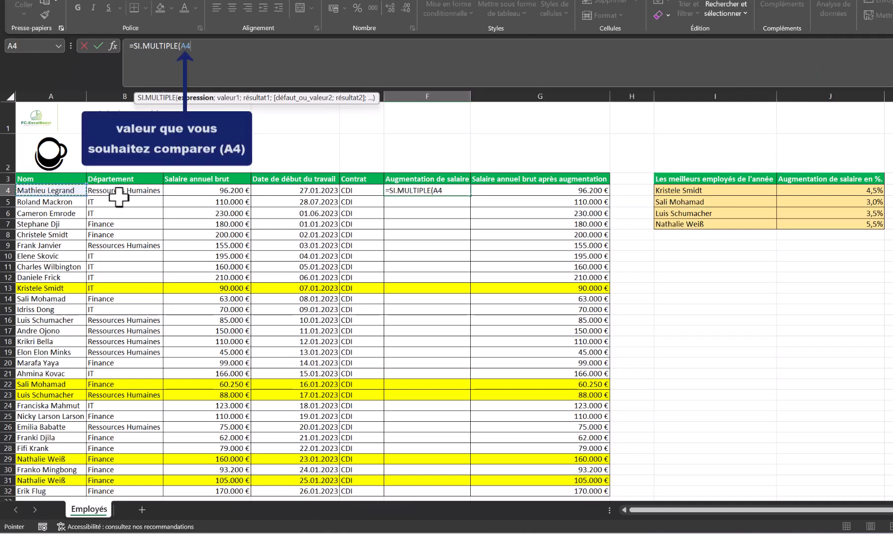
text(;)
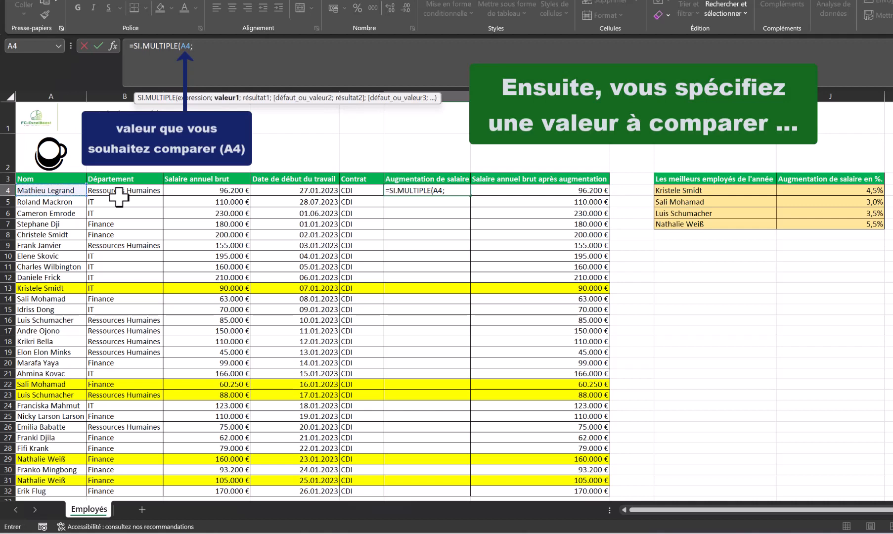
Add the first value and result pair to the F4 formula: $I$4 and $J$4*C4, with I4 and J4 as absolute references
click(715, 190)
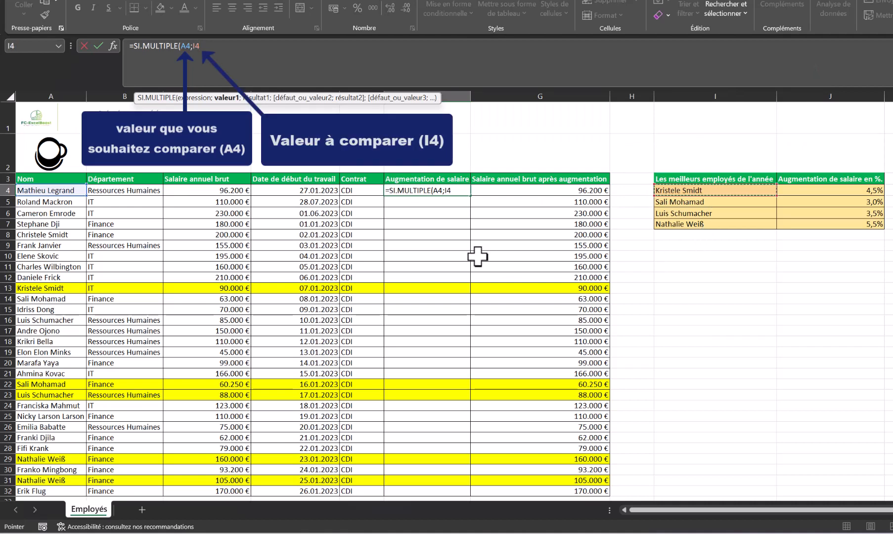
key(F4)
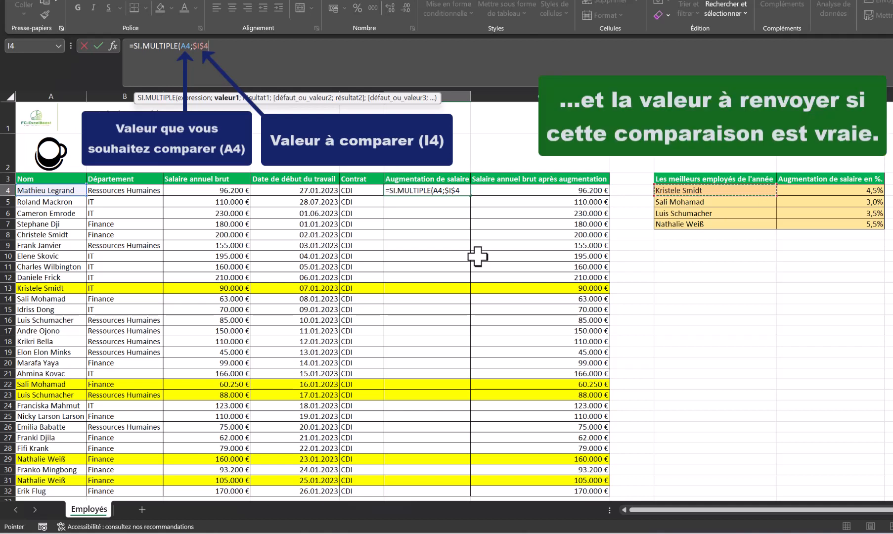
text(;)
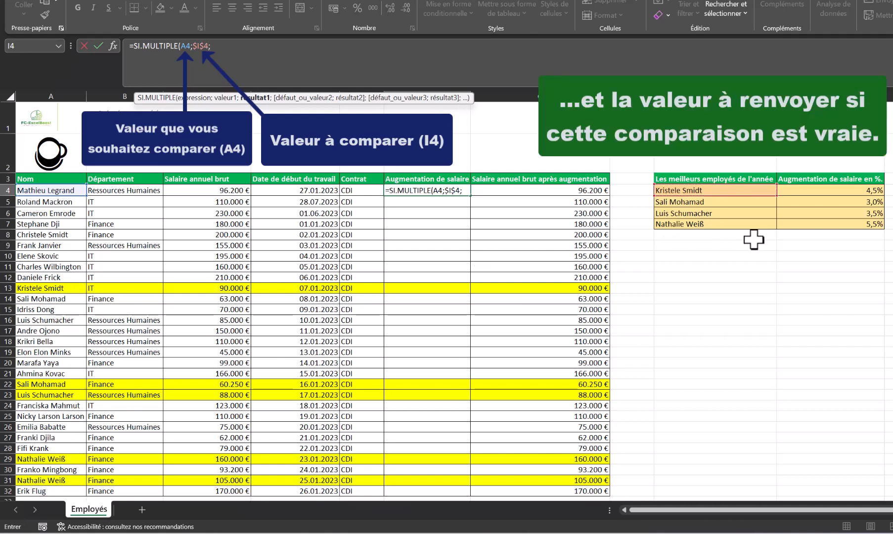
click(825, 192)
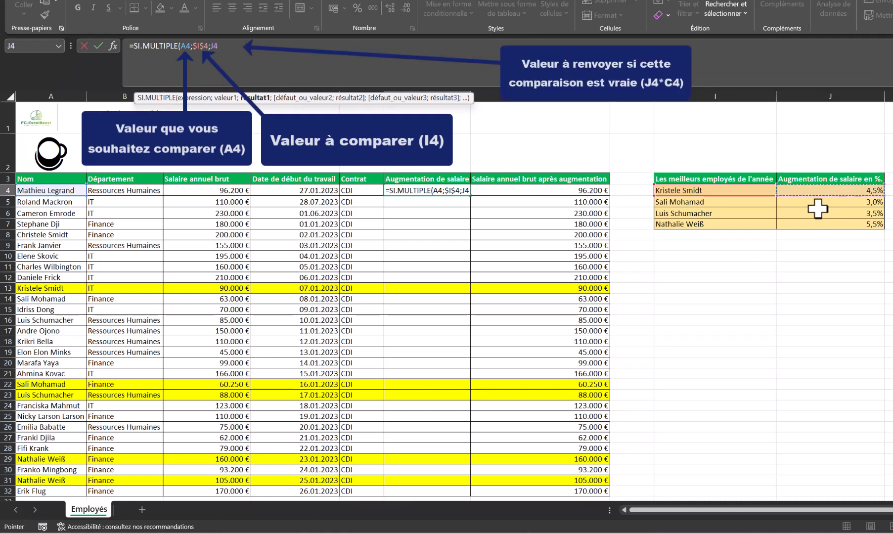
key(F4)
text(*)
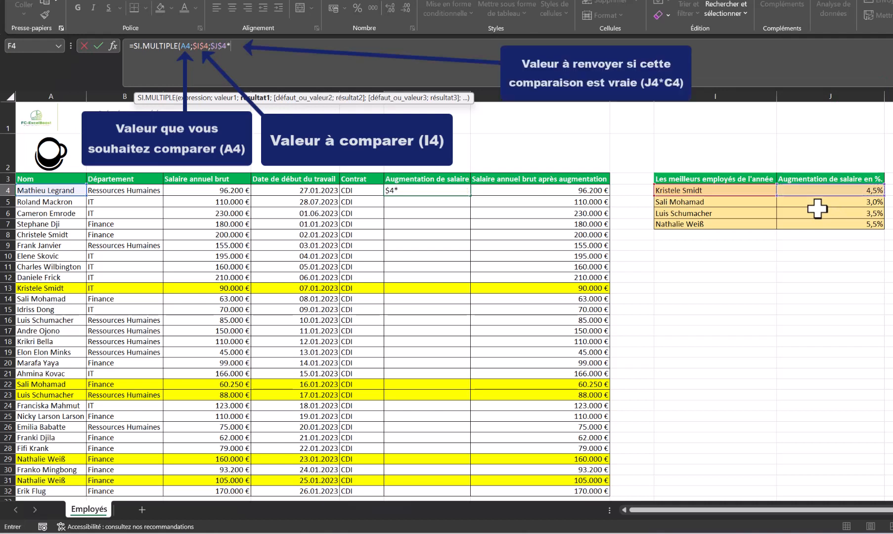
click(199, 192)
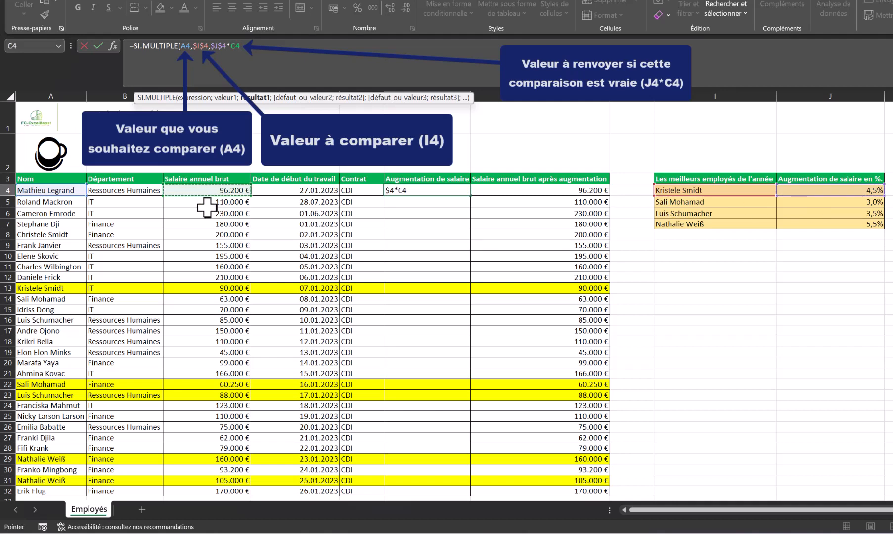
text(;)
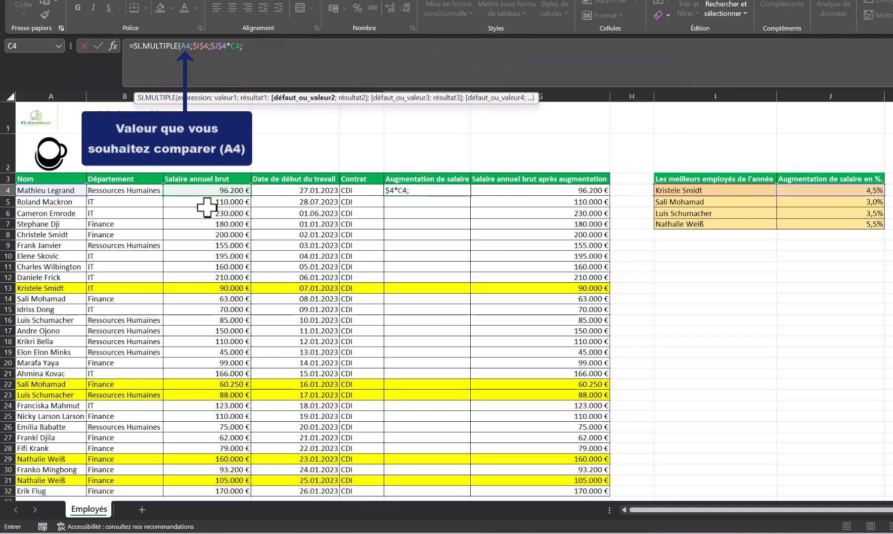
Add the second value and result pair to the SI.MULTIPLE formula: $I$5 and $J$5*C4
click(693, 202)
key(F4)
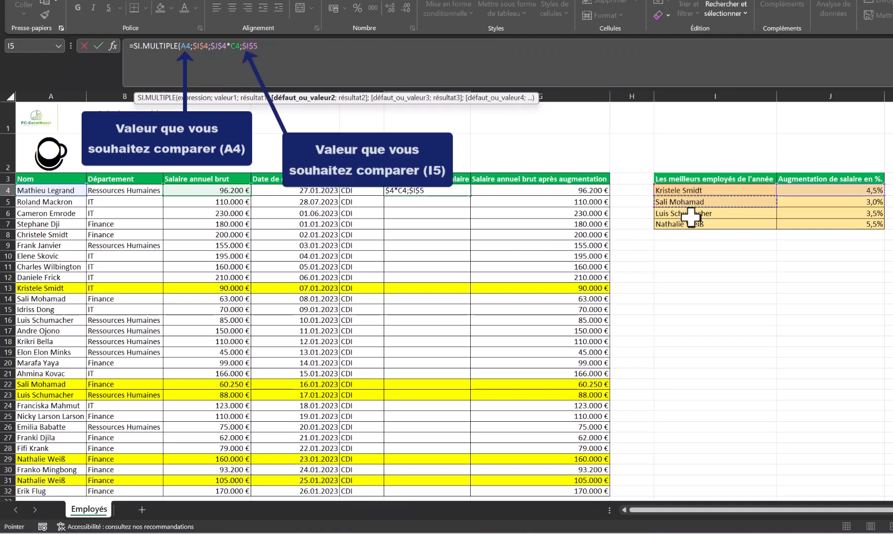
text(;)
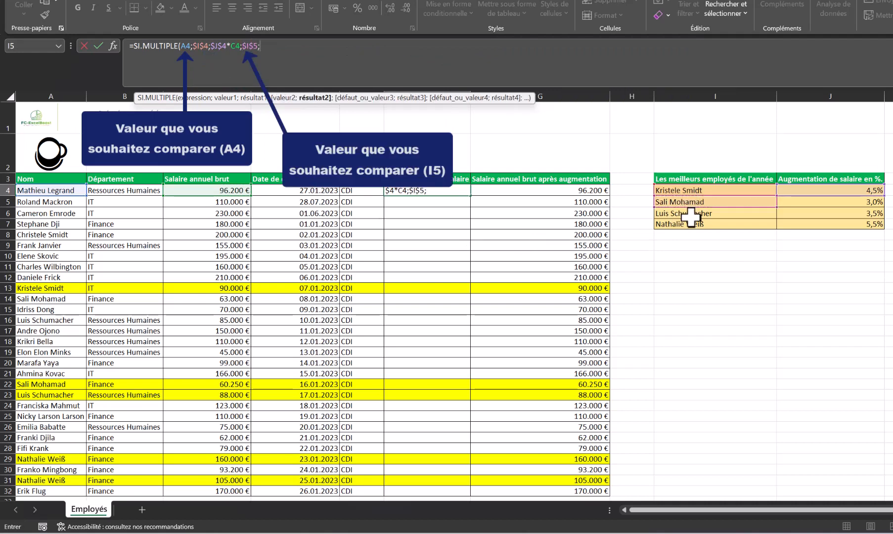
click(797, 204)
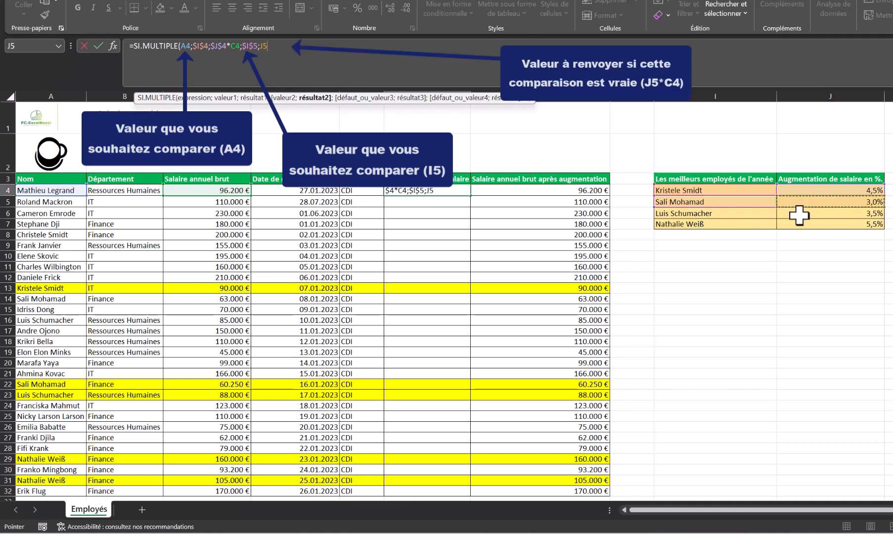
key(F4)
text(*)
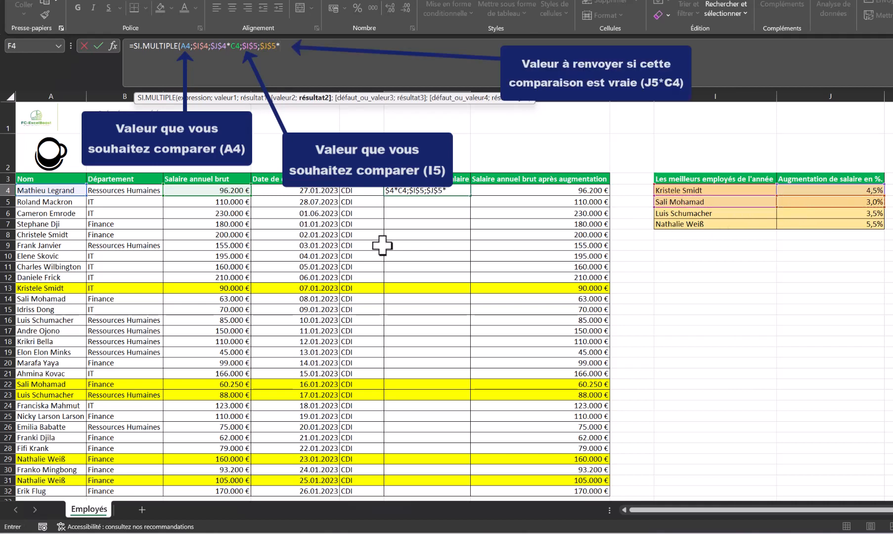
click(220, 191)
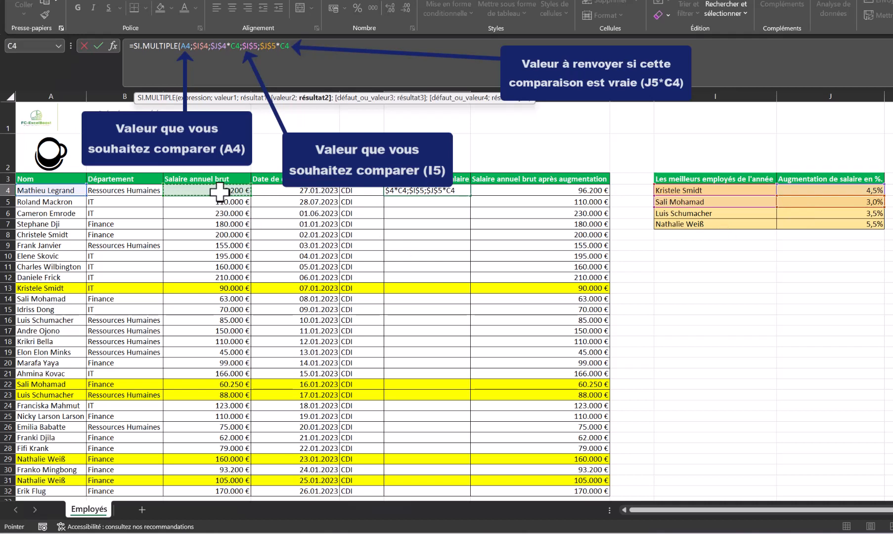
text(;)
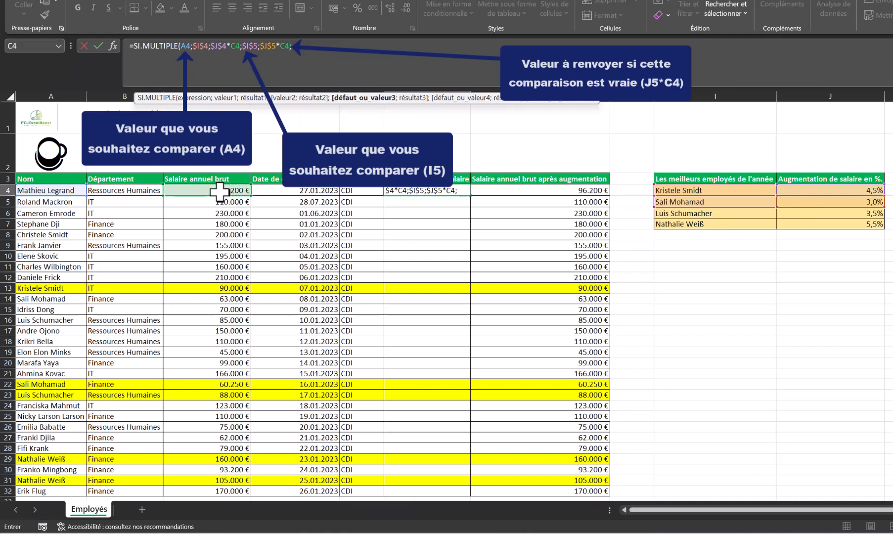
Add the third value and result pair to the SI.MULTIPLE formula: $I$6 and $J$6*C4
click(679, 213)
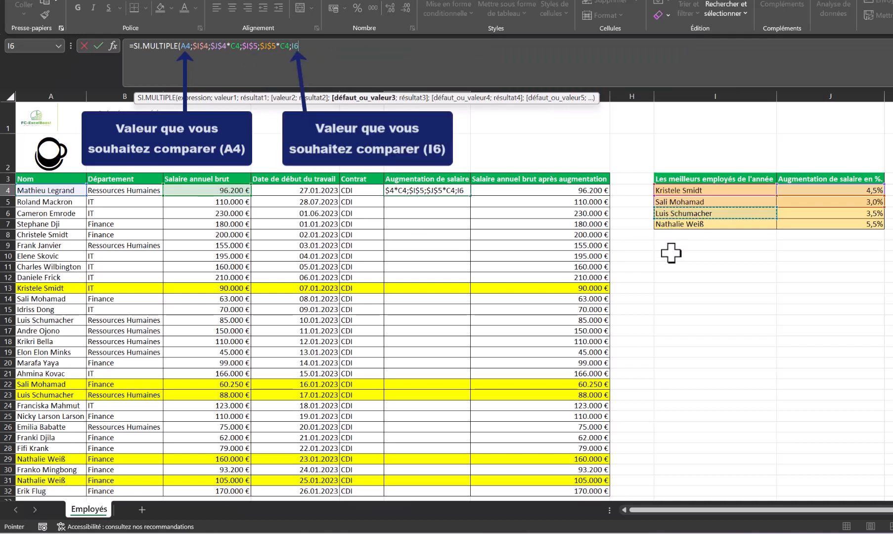
key(F4)
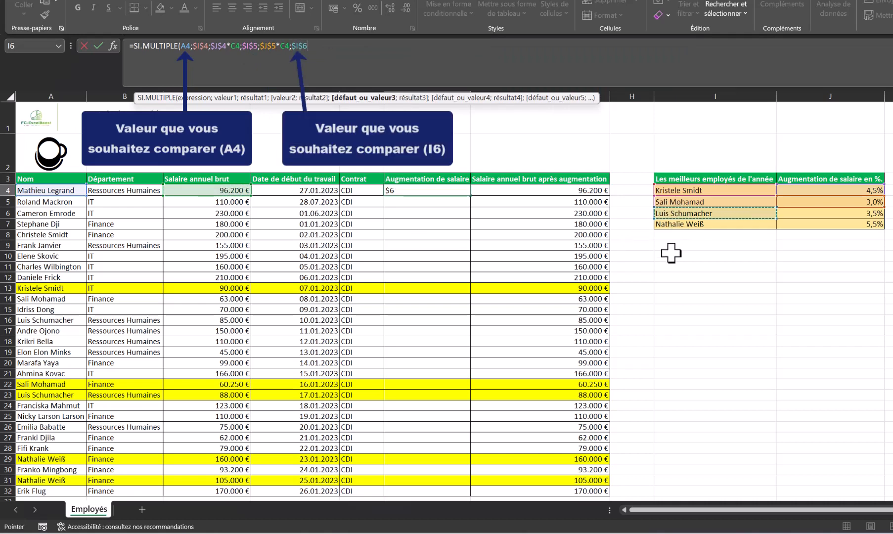
text(;)
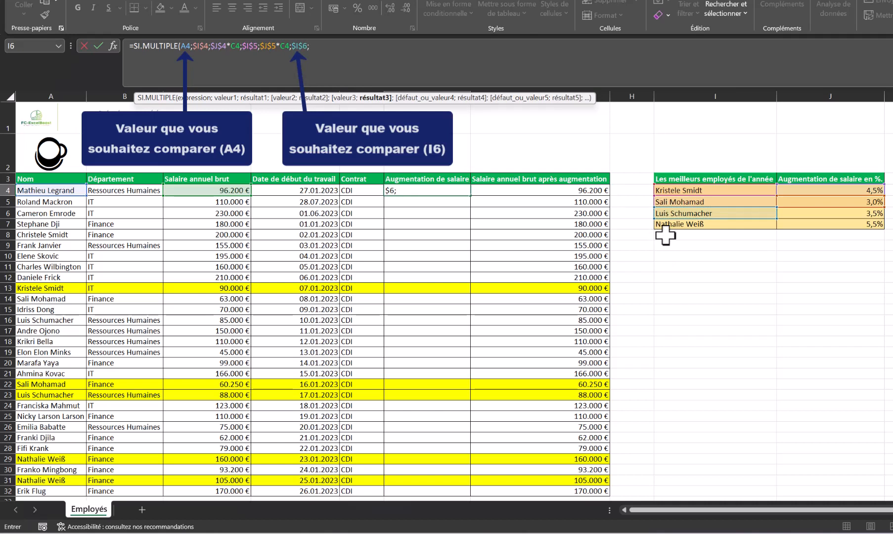
click(826, 216)
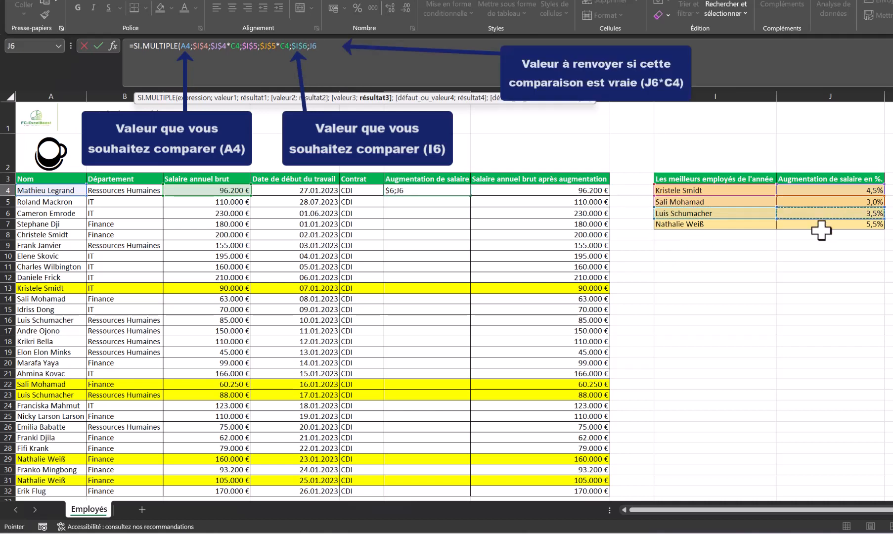
key(F4)
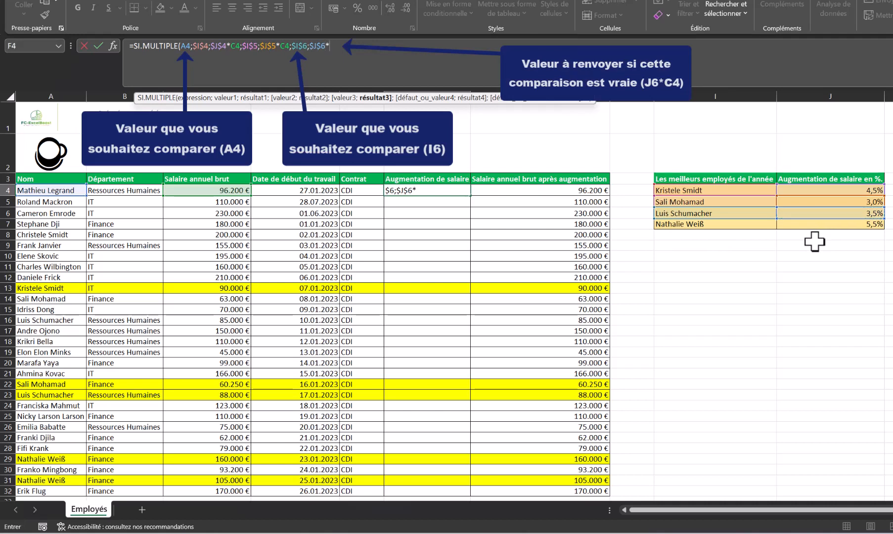
click(217, 191)
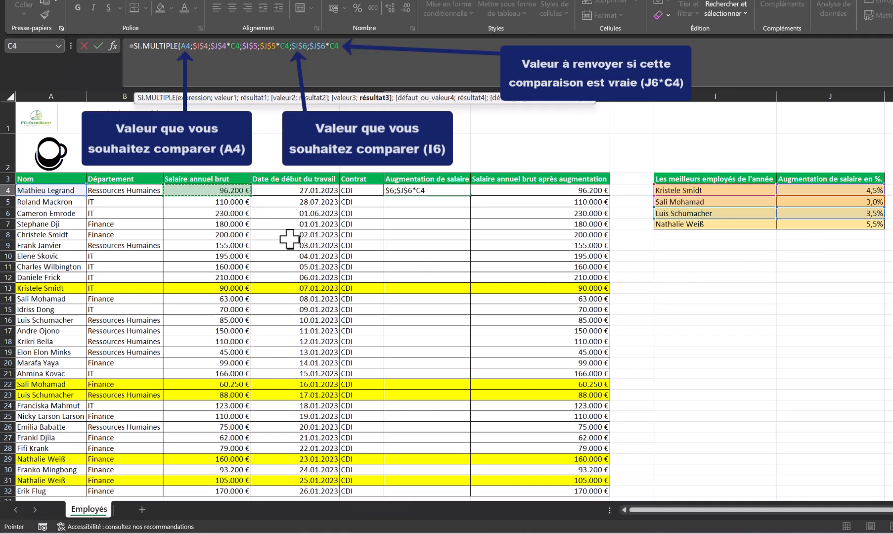
text(;)
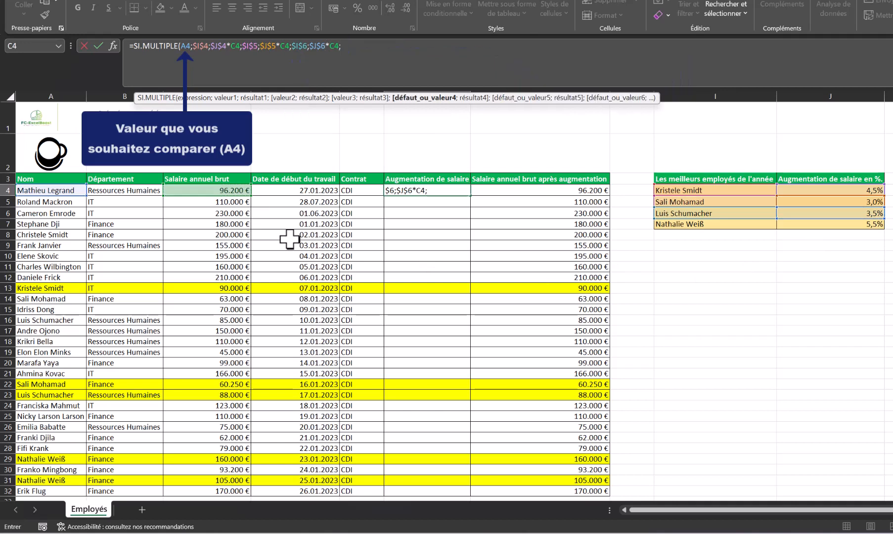
Add the fourth value and result pair, $I$7 and $J$7*C4, to the SI.MULTIPLE formula, followed by 0 as the default value
click(703, 226)
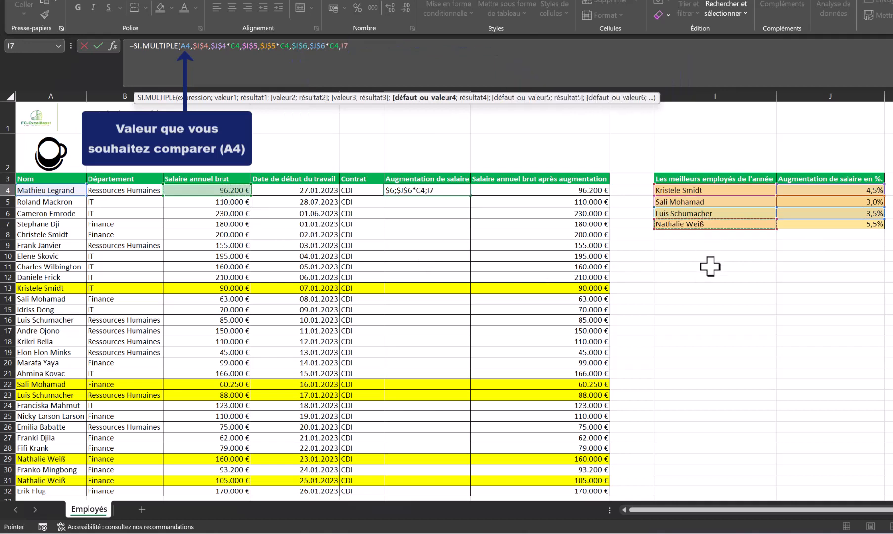
key(F4)
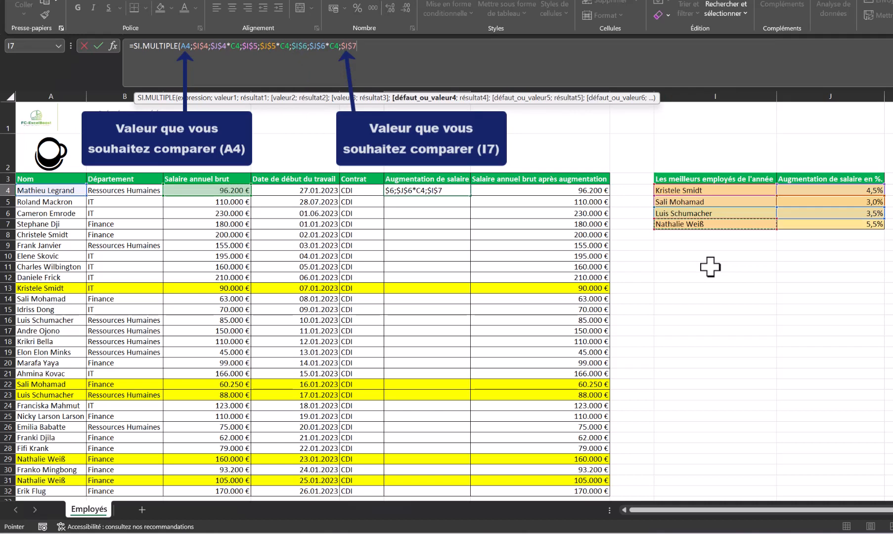
text(;)
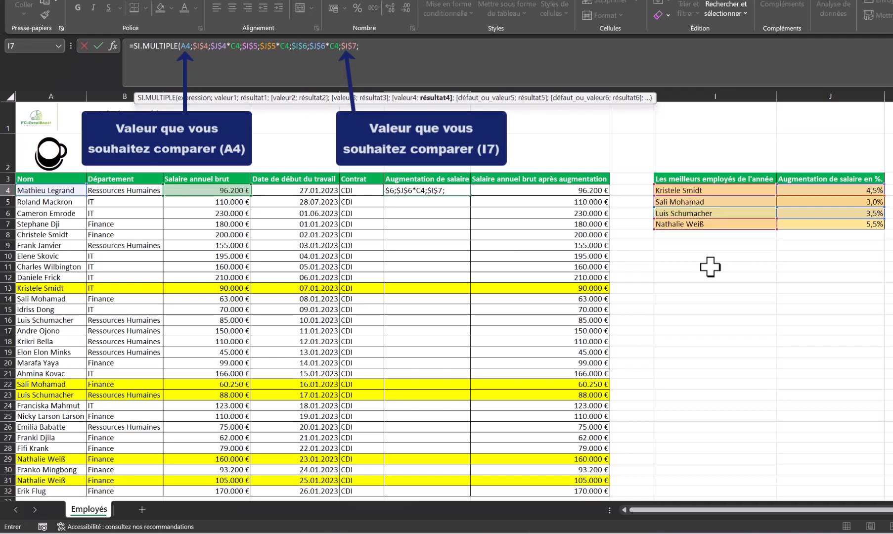
click(836, 225)
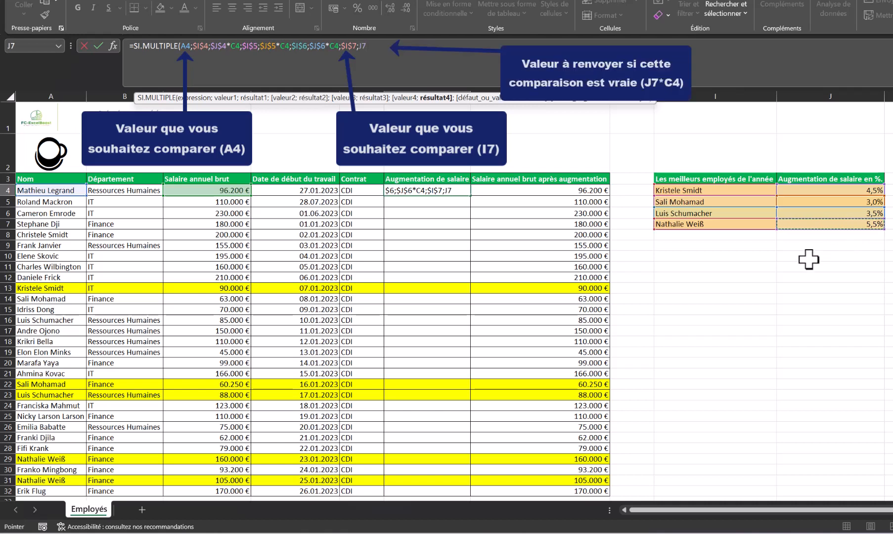
key(F4)
text(*)
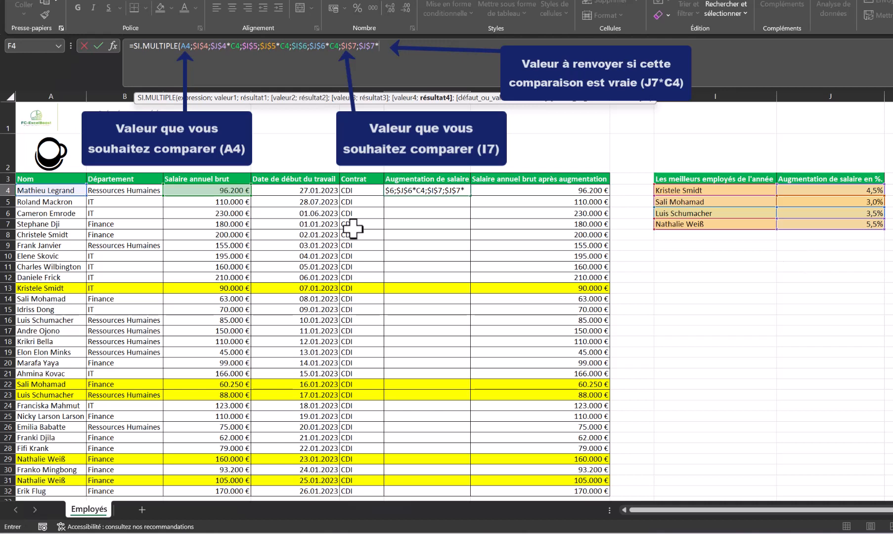
click(227, 191)
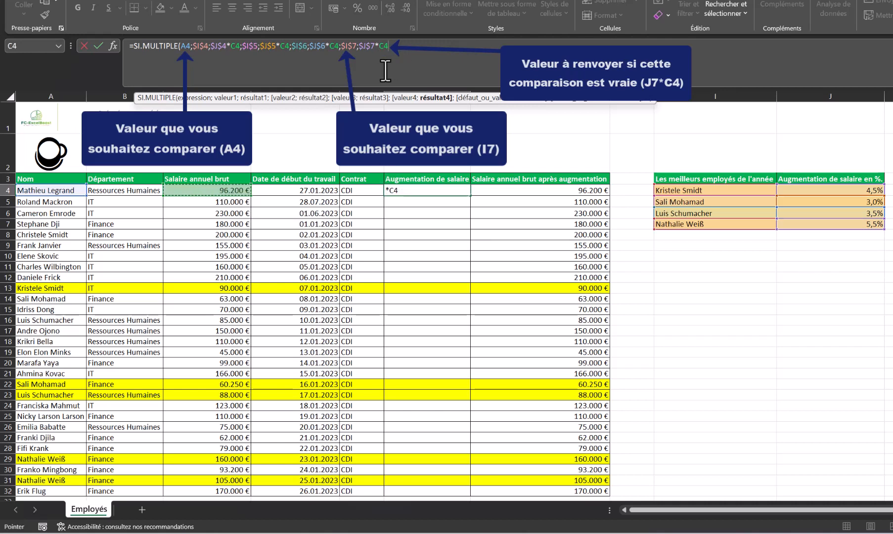
text(;)
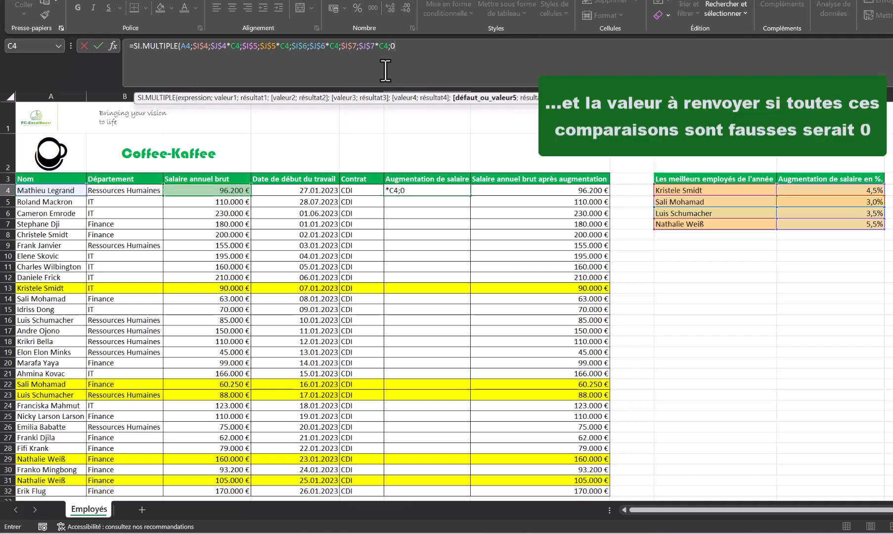
Close the SI.MULTIPLE formula in F4 with default value 0 and copy it down the salary increase column to F32
text(0))
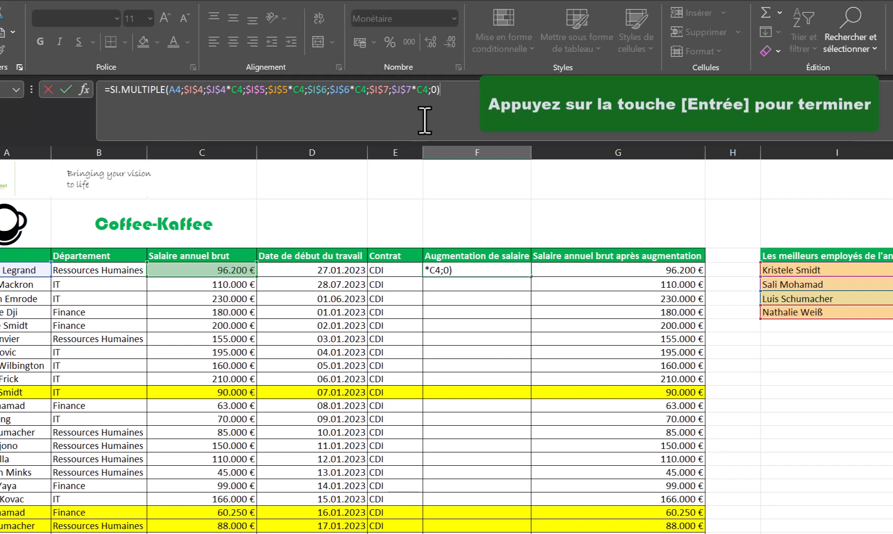
key(Return)
click(525, 271)
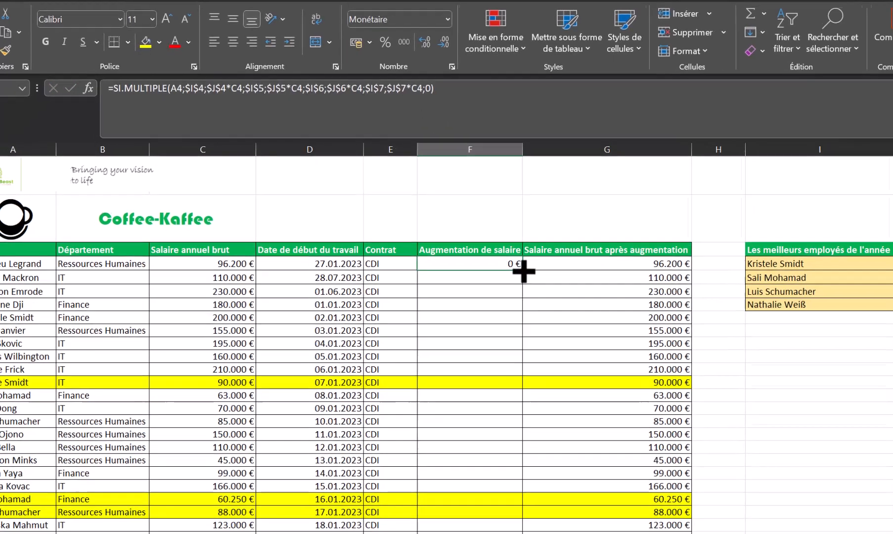
drag(531, 278, 531, 341)
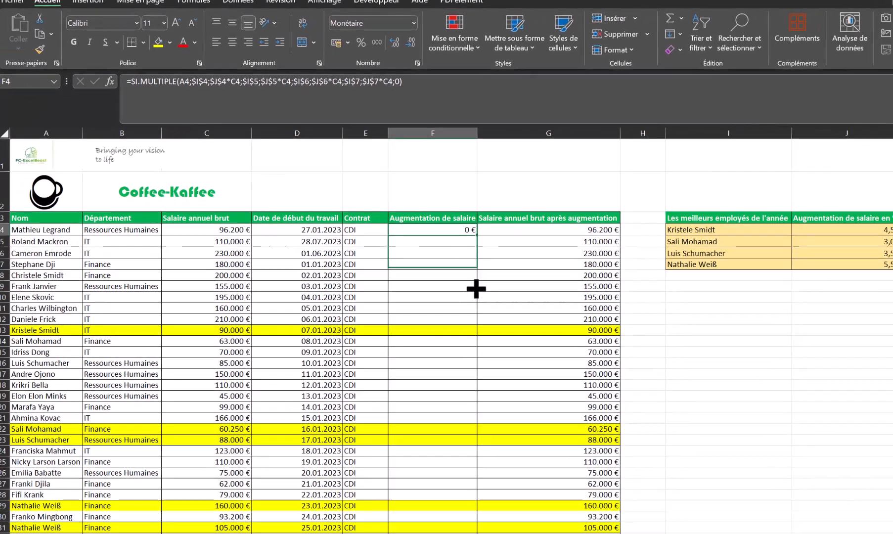
drag(477, 289, 455, 533)
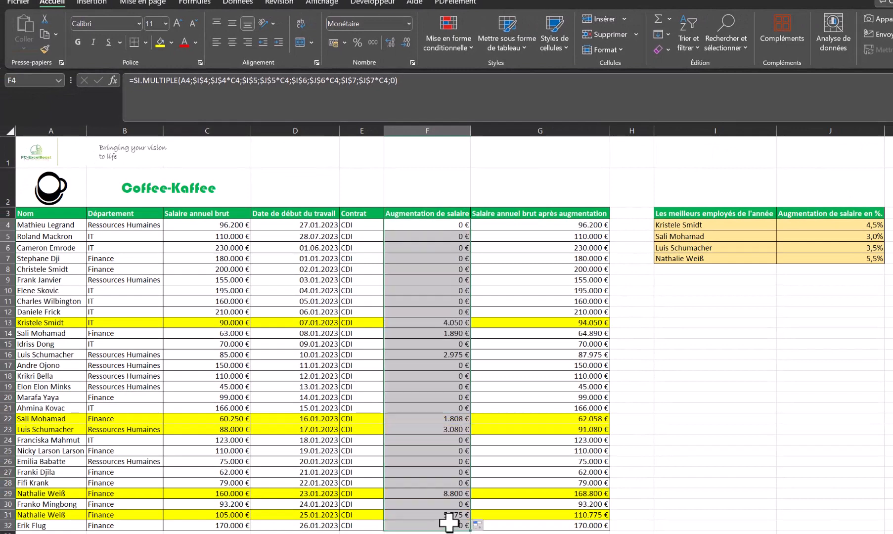
Highlight the best employees' rows 13, 22, 23, 29 and 31 in yellow across columns A to G
drag(28, 321, 514, 319)
click(160, 45)
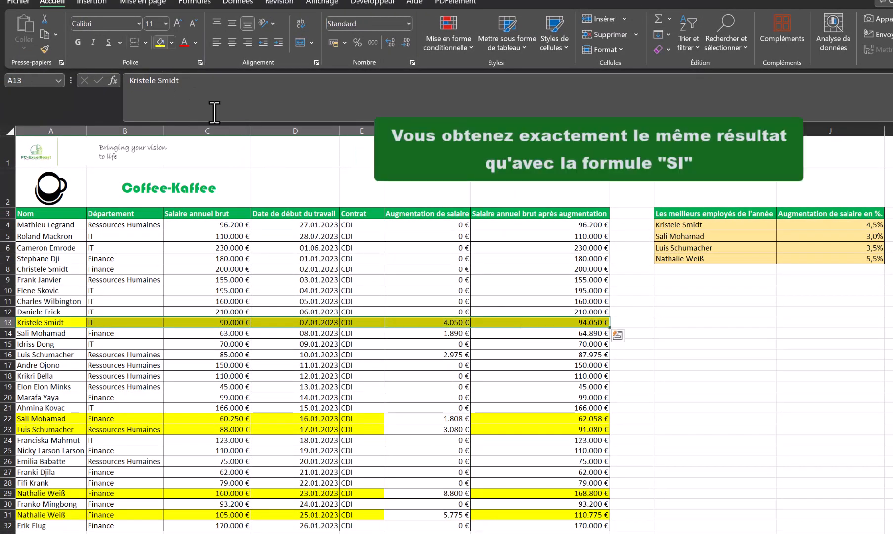
drag(34, 419, 523, 424)
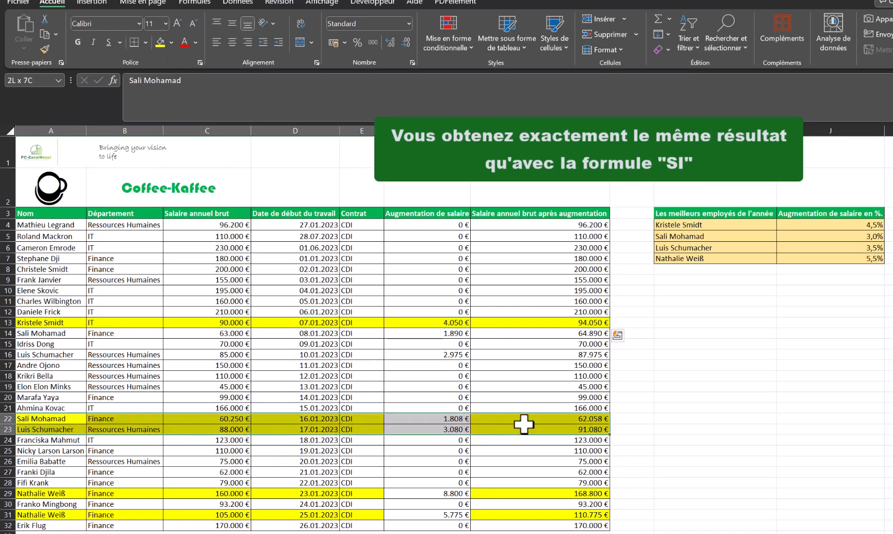
click(160, 43)
drag(42, 492, 540, 494)
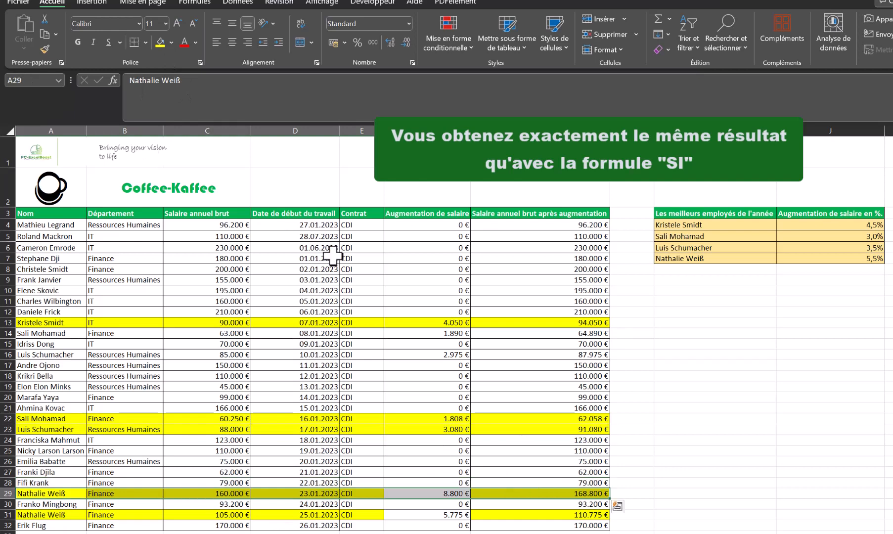
click(160, 43)
drag(41, 515, 551, 514)
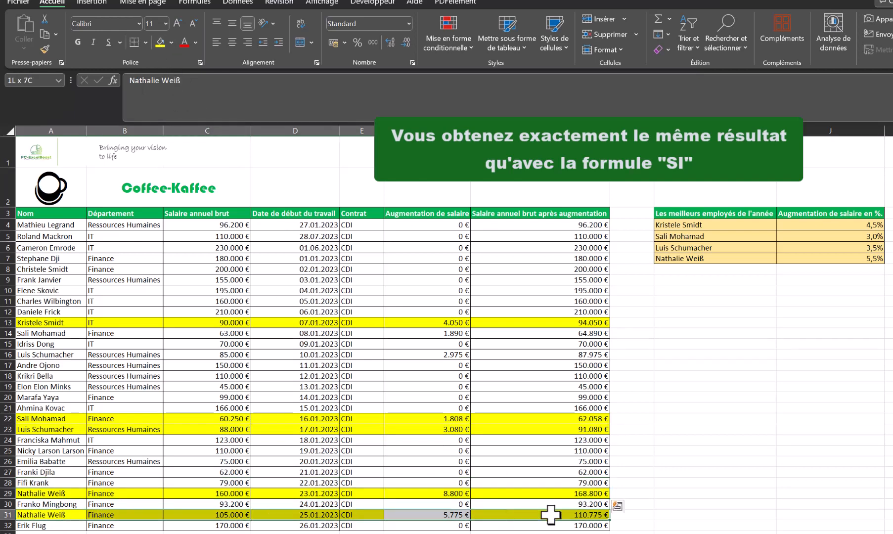
click(160, 43)
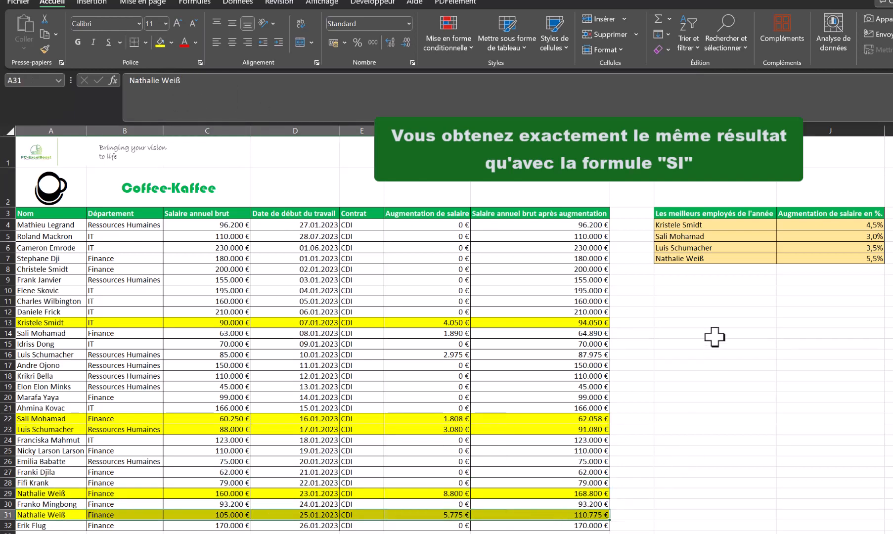
click(717, 281)
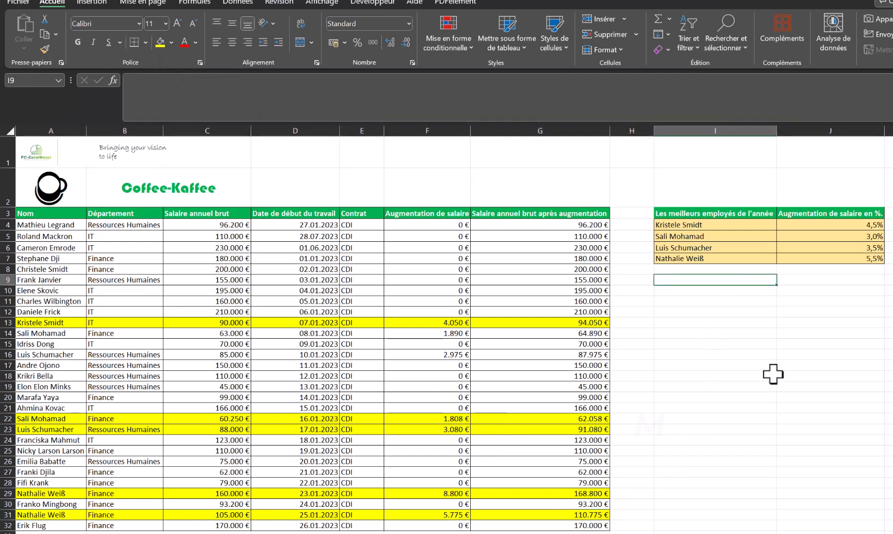